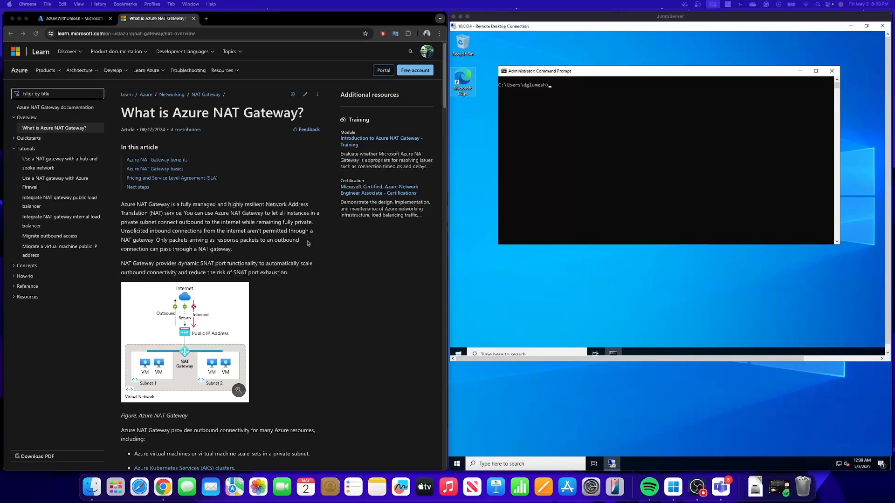
Step: Read the introduction of the Azure NAT Gateway article and examine its network diagram and description of the NAT service
{"action": "scroll", "coordinate": [306, 251], "scroll_direction": "down", "scroll_amount": 1}
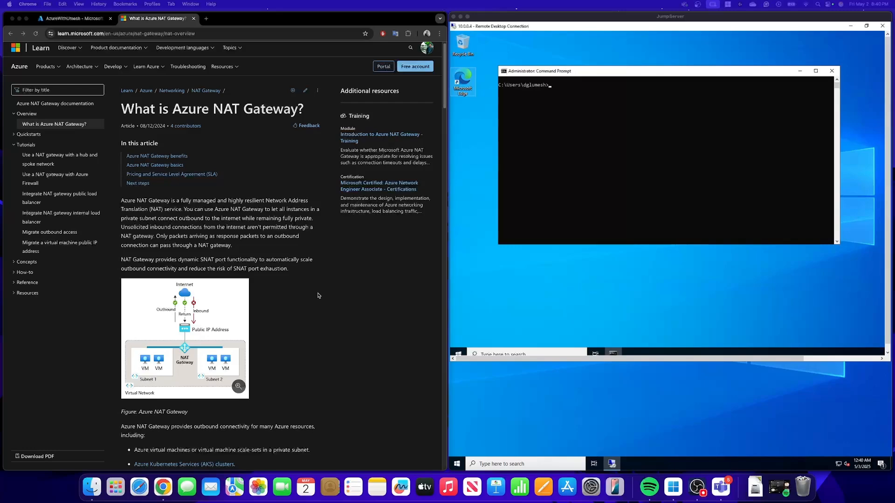
{"action": "scroll", "coordinate": [319, 294], "scroll_direction": "down", "scroll_amount": 2}
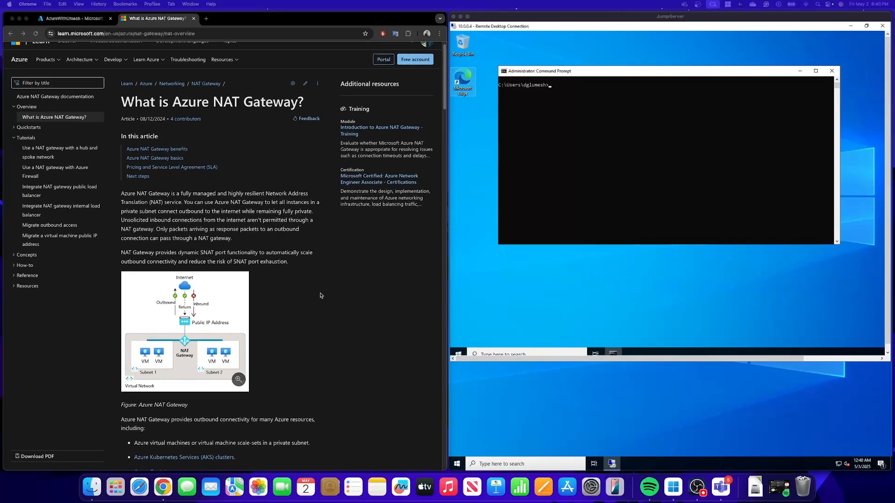
{"action": "scroll", "coordinate": [321, 293], "scroll_direction": "down", "scroll_amount": 5}
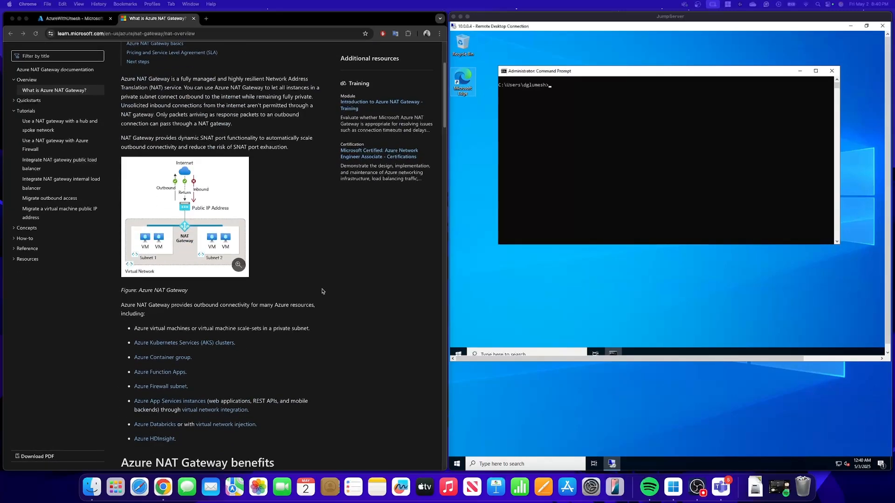
{"action": "scroll", "coordinate": [322, 291], "scroll_direction": "down", "scroll_amount": 7}
{"action": "scroll", "coordinate": [321, 291], "scroll_direction": "up", "scroll_amount": 10}
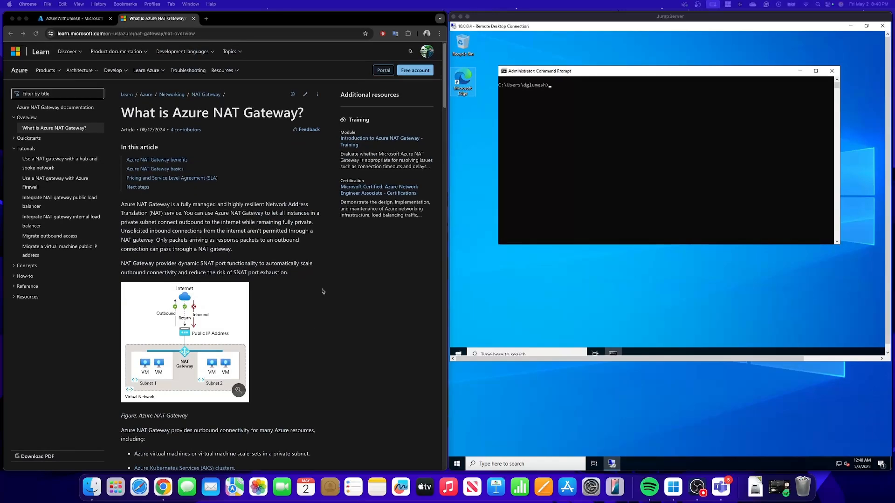
{"action": "scroll", "coordinate": [321, 292], "scroll_direction": "down", "scroll_amount": 5}
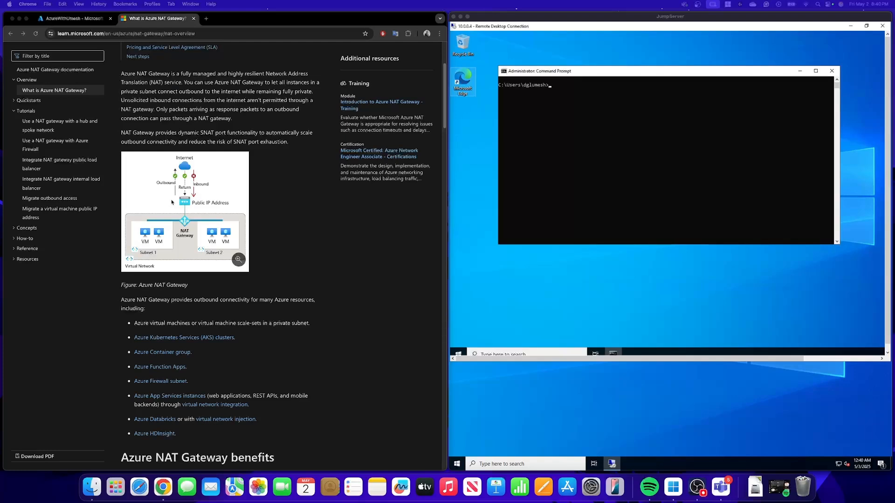
{"action": "scroll", "coordinate": [292, 245], "scroll_direction": "up", "scroll_amount": 2}
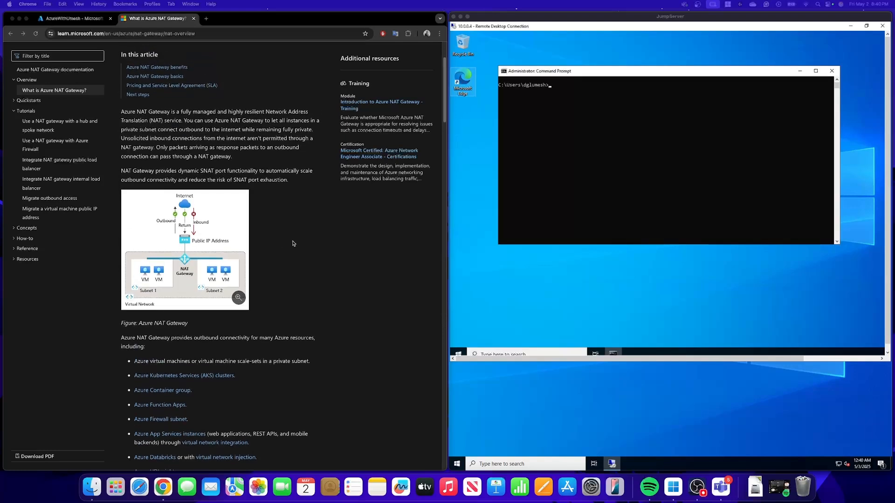
{"action": "scroll", "coordinate": [294, 239], "scroll_direction": "up", "scroll_amount": 2}
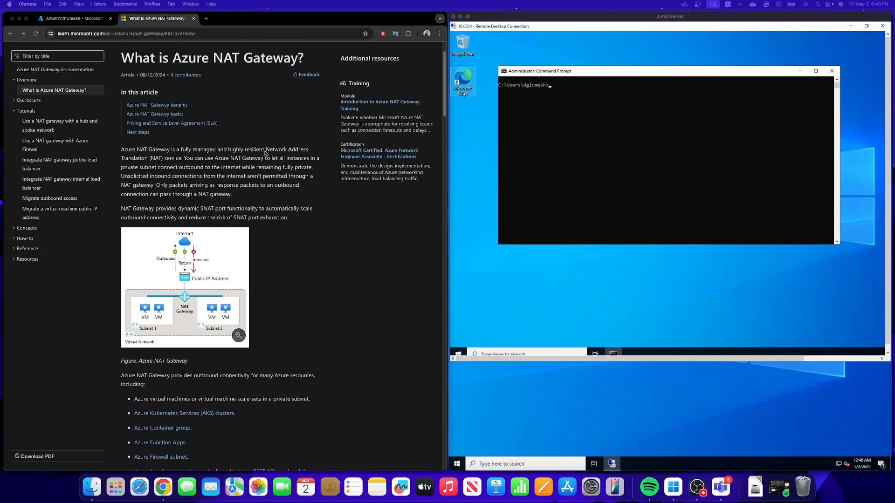
{"action": "left_click_drag", "start_coordinate": [121, 159], "coordinate": [182, 159]}
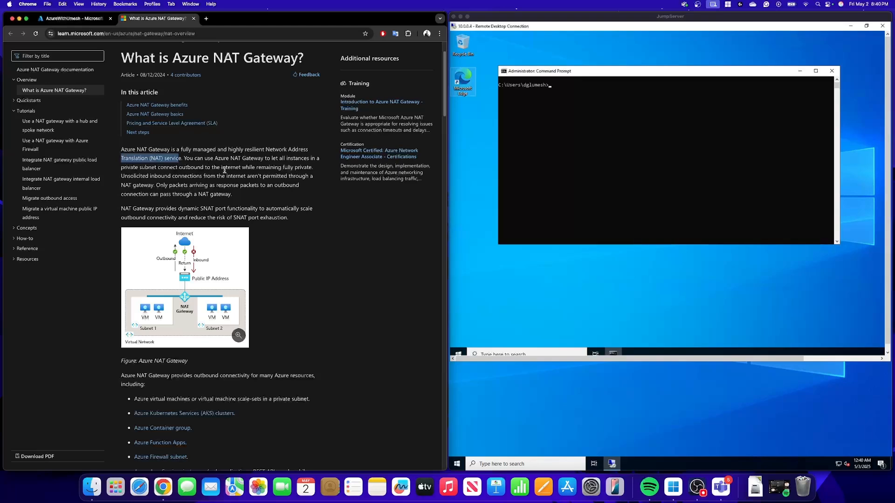
{"action": "left_click", "coordinate": [257, 197]}
Step: Read through the Azure NAT Gateway benefits covering simple setup, security, resiliency, scalability and performance
{"action": "scroll", "coordinate": [258, 195], "scroll_direction": "down", "scroll_amount": 7}
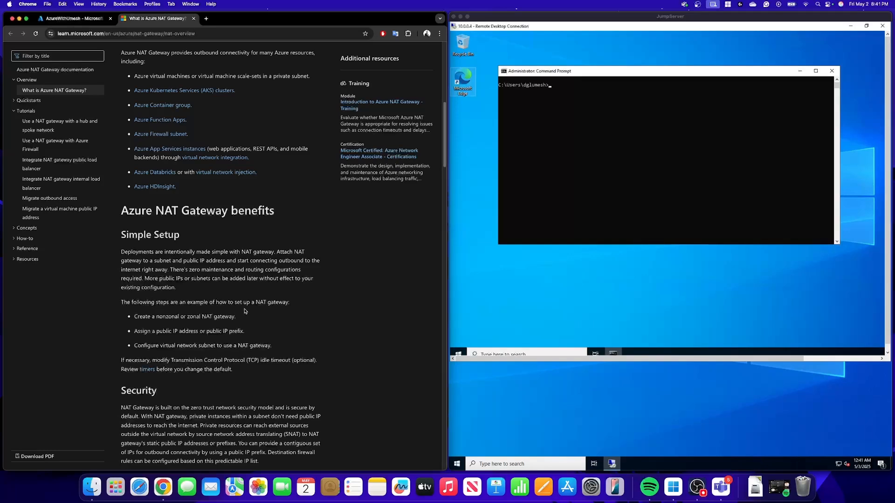
{"action": "scroll", "coordinate": [244, 311], "scroll_direction": "down", "scroll_amount": 5}
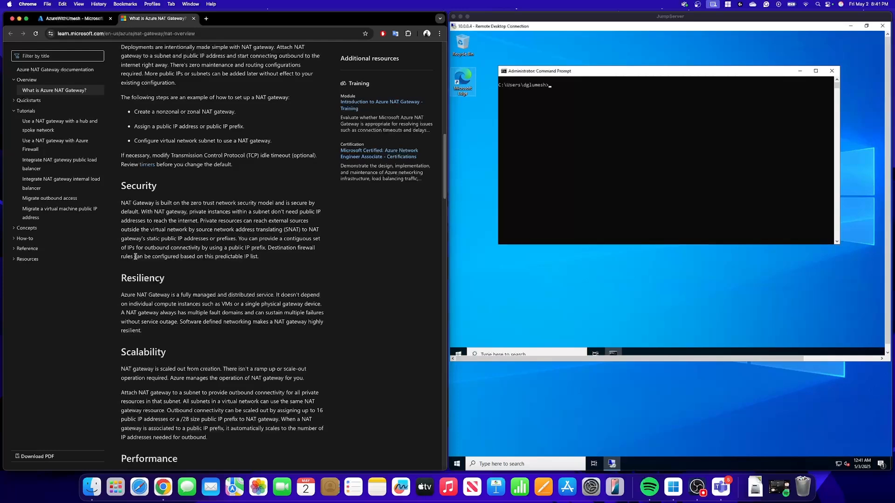
{"action": "scroll", "coordinate": [140, 274], "scroll_direction": "down", "scroll_amount": 5}
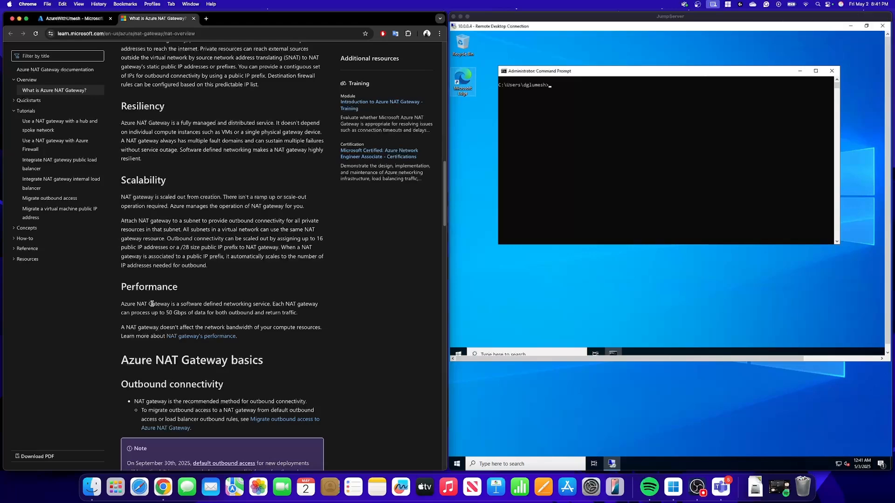
{"action": "scroll", "coordinate": [164, 257], "scroll_direction": "up", "scroll_amount": 10}
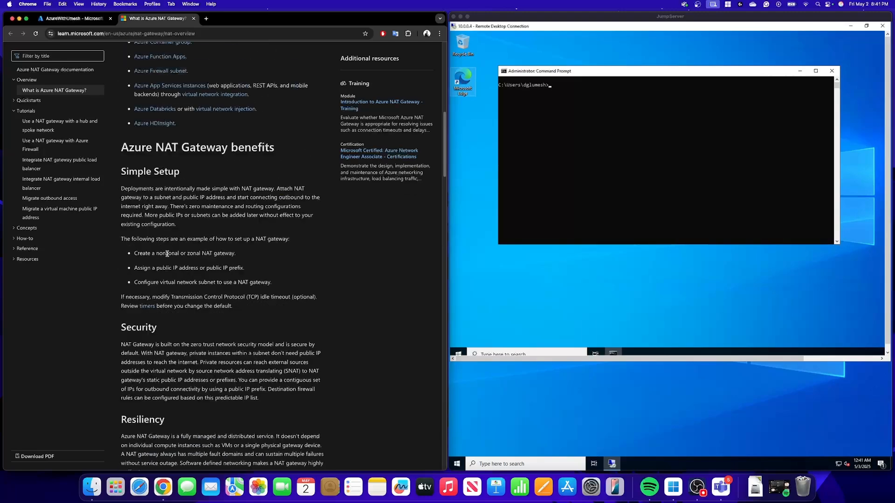
{"action": "scroll", "coordinate": [285, 200], "scroll_direction": "up", "scroll_amount": 5}
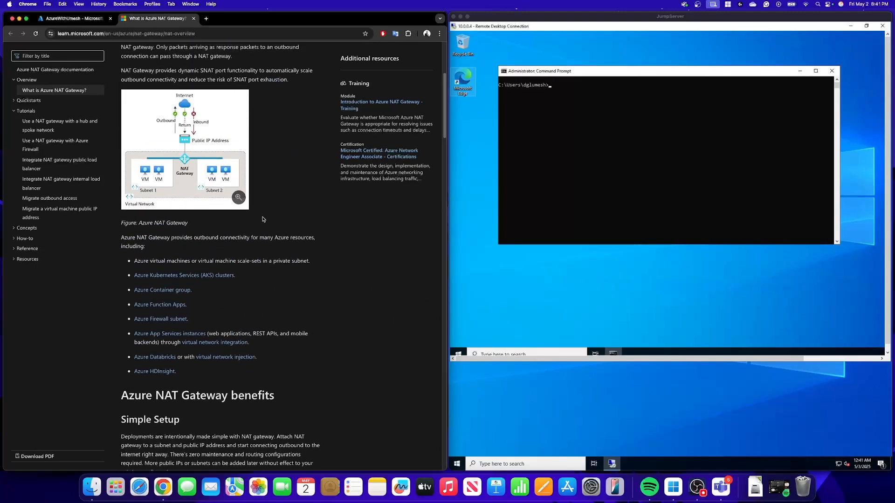
Step: Look up the remote VM's outbound public IP in its Command Prompt with "nslookup myip.opendns.com. resolver1.opendns.com"
{"action": "left_click", "coordinate": [87, 18]}
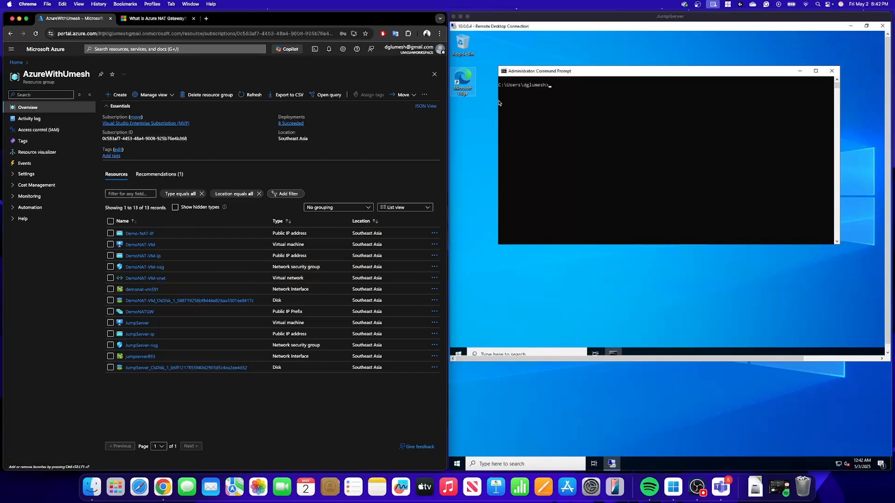
{"action": "left_click", "coordinate": [589, 74]}
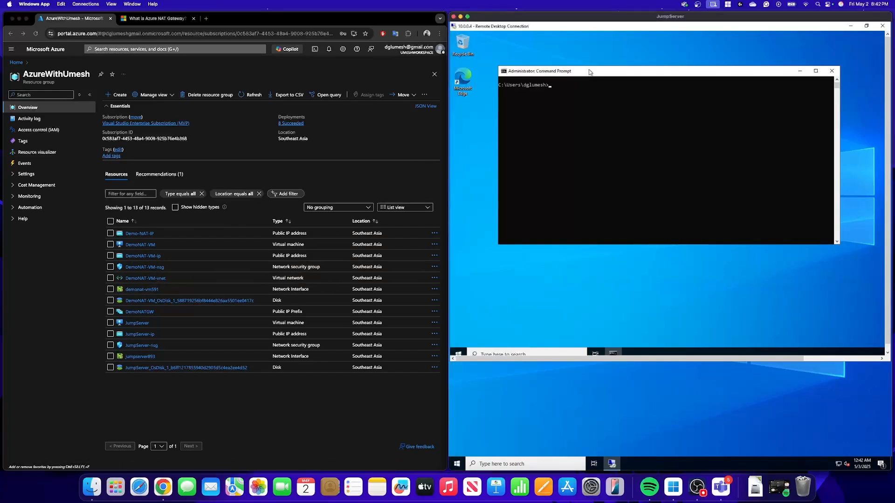
{"action": "type", "text": "nslookup myip.opendns.com. resolver1.opendns.com"}
{"action": "key", "text": "Return"}
{"action": "left_click_drag", "start_coordinate": [526, 119], "coordinate": [560, 120]}
Step: Check the IP address of the DemoNAT-VM-ip resource against the nslookup answer and return to the resource group
{"action": "left_click", "coordinate": [142, 256]}
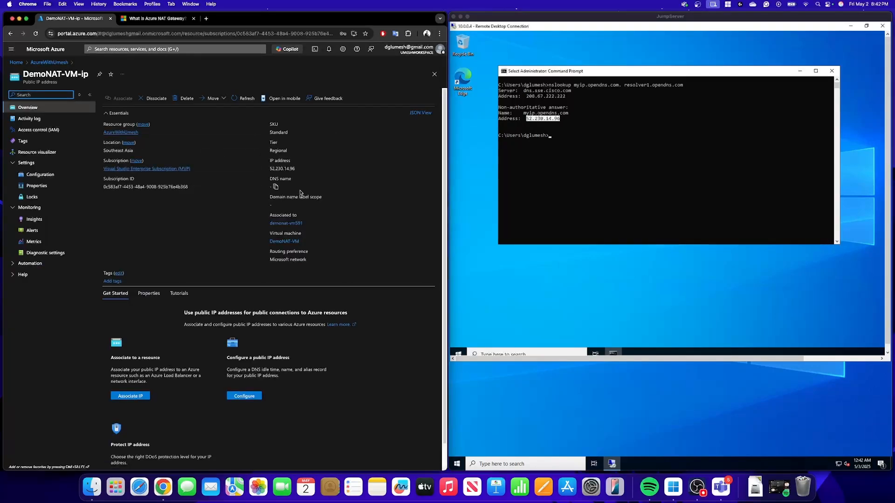
{"action": "left_click_drag", "start_coordinate": [281, 169], "coordinate": [296, 169]}
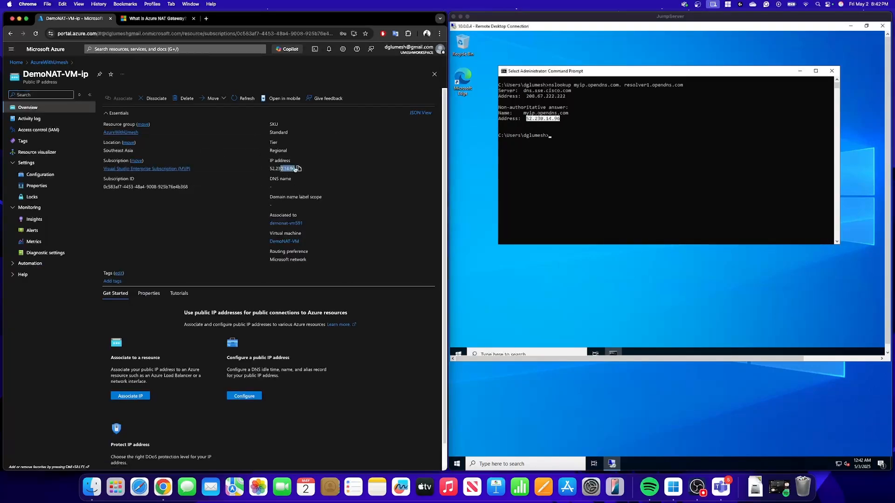
{"action": "left_click", "coordinate": [59, 62]}
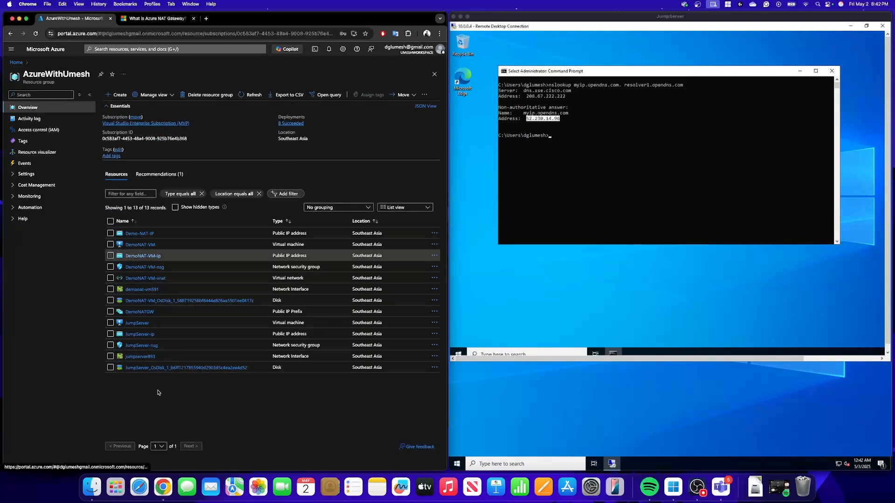
Step: Dissociate the DemoNAT-VM-ip public IP address from its network interface and return to the AzureWithUmesh resource group
{"action": "left_click", "coordinate": [148, 258]}
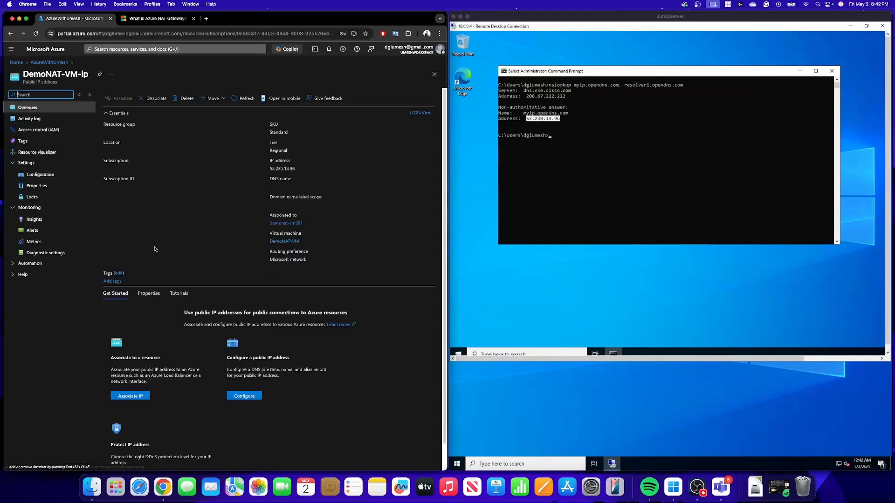
{"action": "left_click", "coordinate": [154, 99]}
{"action": "left_click", "coordinate": [275, 302]}
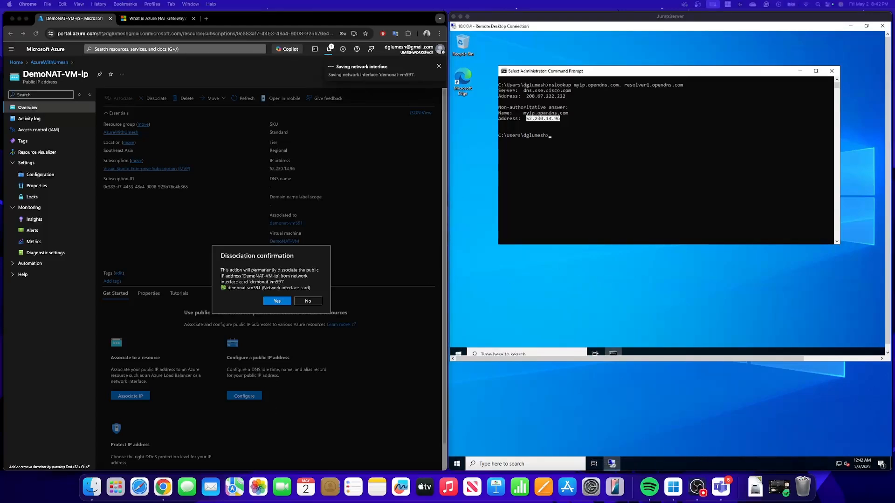
{"action": "left_click", "coordinate": [439, 67]}
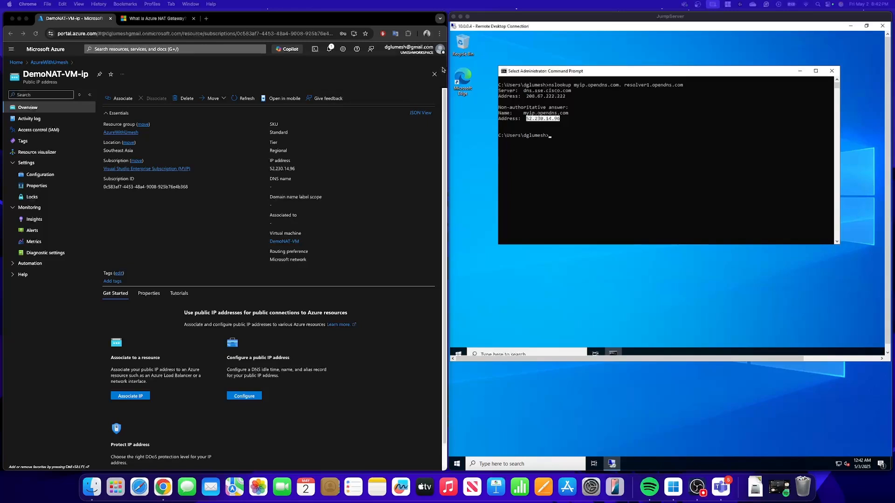
{"action": "left_click", "coordinate": [61, 63]}
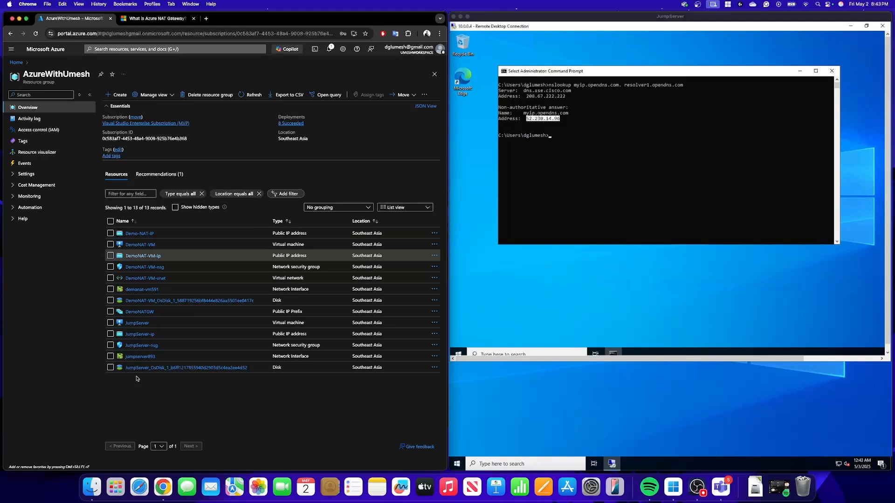
Step: Search the Azure portal for "nat gatewa", open the NAT gateways service and begin creating a NAT gateway
{"action": "left_click", "coordinate": [134, 50]}
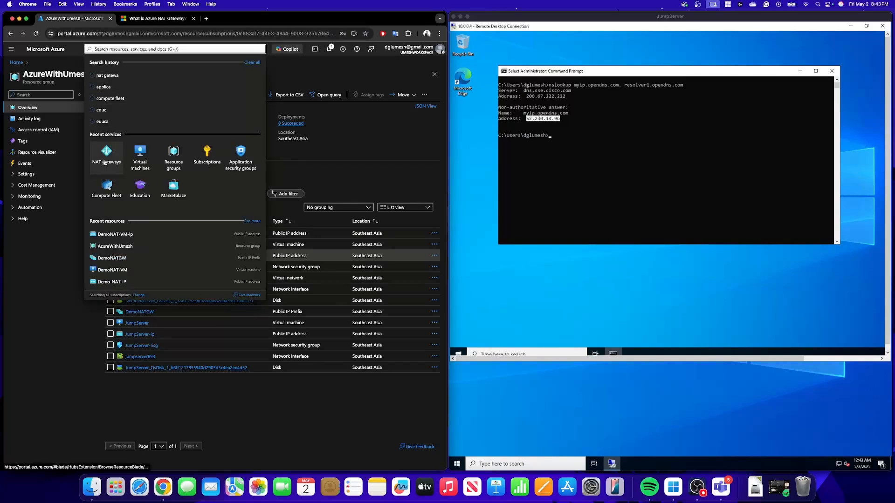
{"action": "type", "text": "na"}
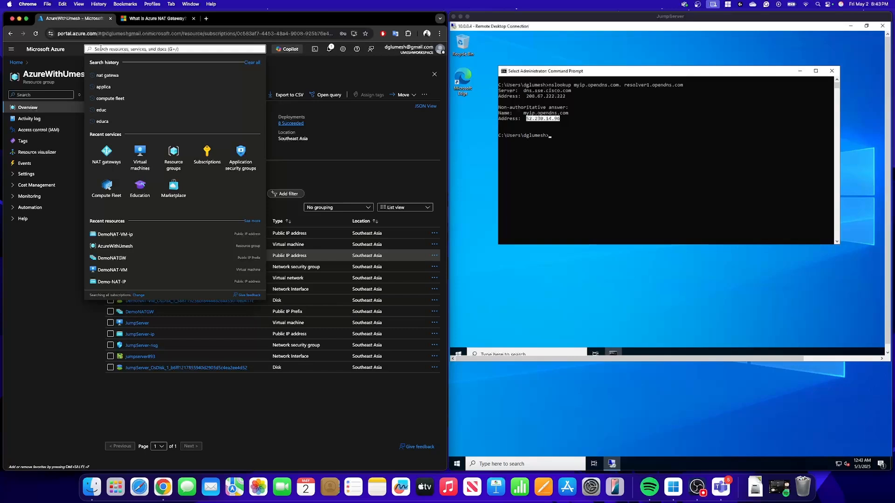
{"action": "type", "text": "t gatewa"}
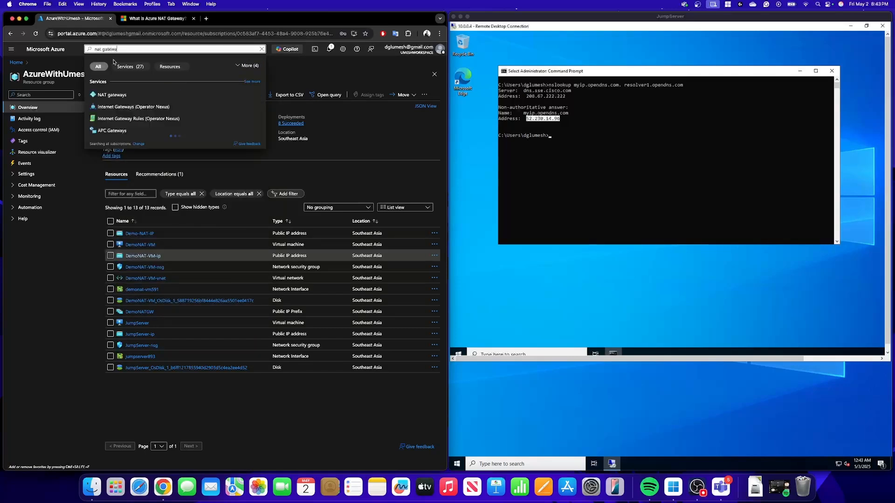
{"action": "left_click", "coordinate": [113, 94]}
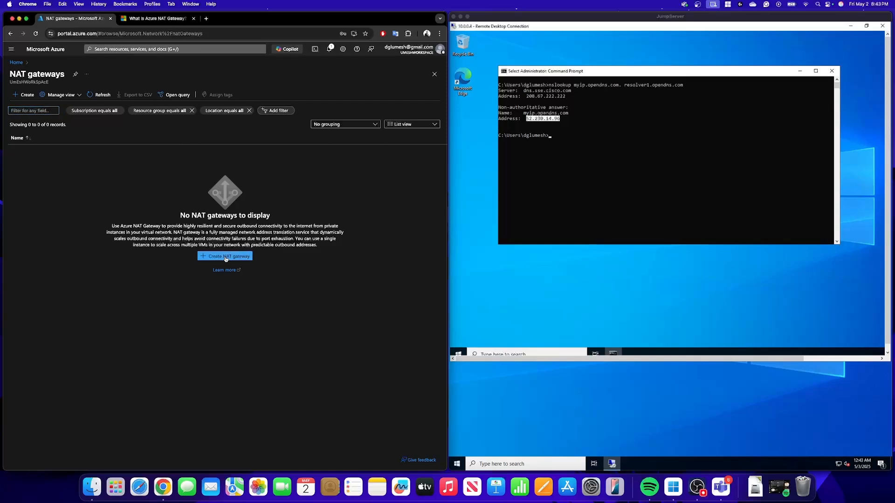
{"action": "left_click", "coordinate": [226, 258]}
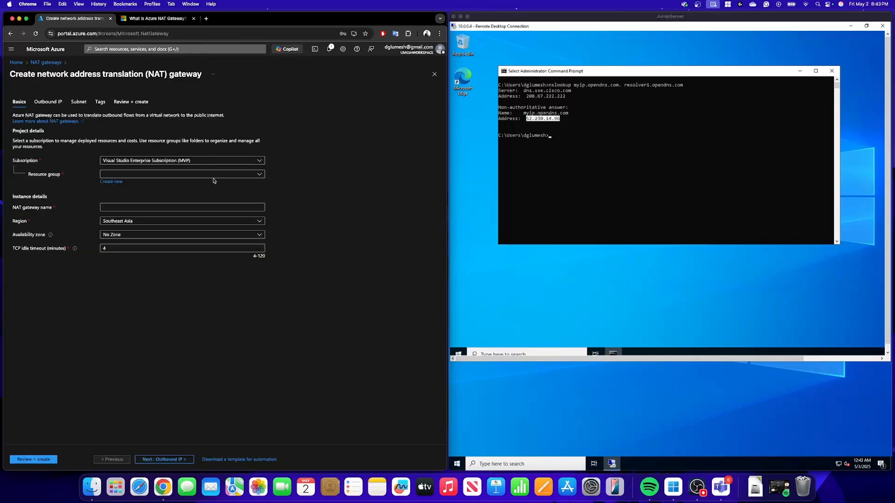
Step: Assign the new NAT gateway to the AzureWithUmesh resource group and name it DemoNATGW
{"action": "left_click", "coordinate": [260, 175]}
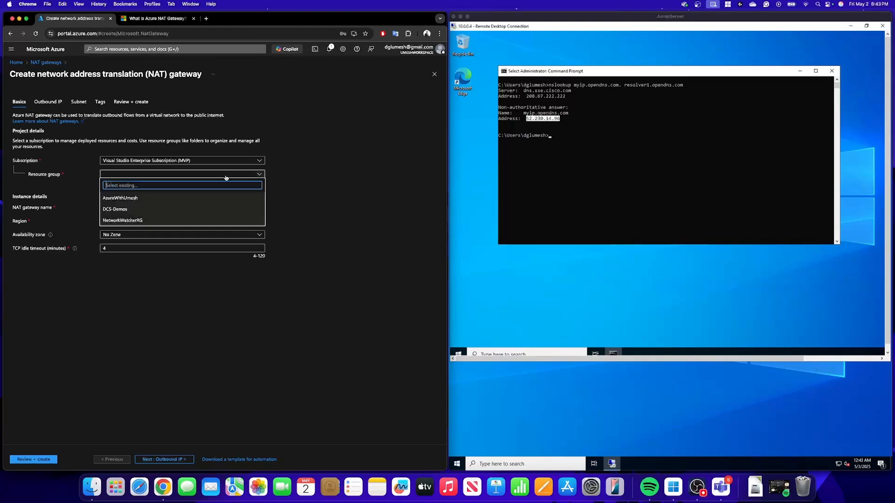
{"action": "left_click", "coordinate": [128, 199]}
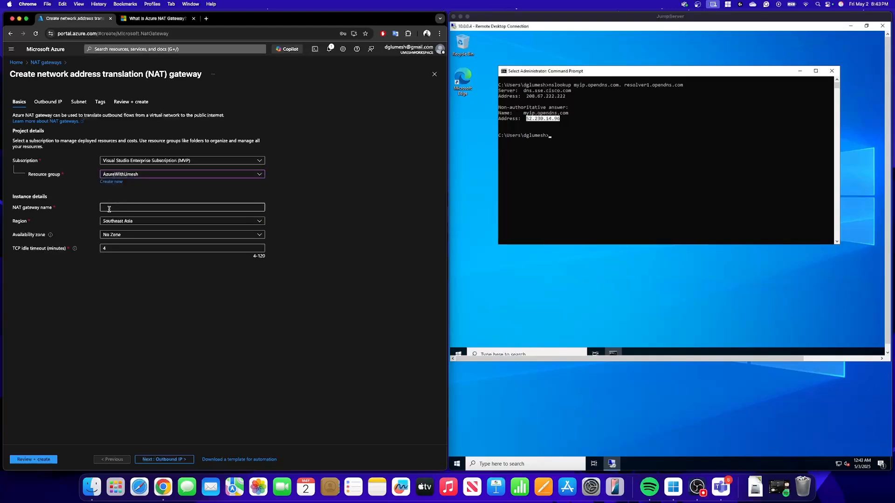
{"action": "left_click", "coordinate": [110, 207]}
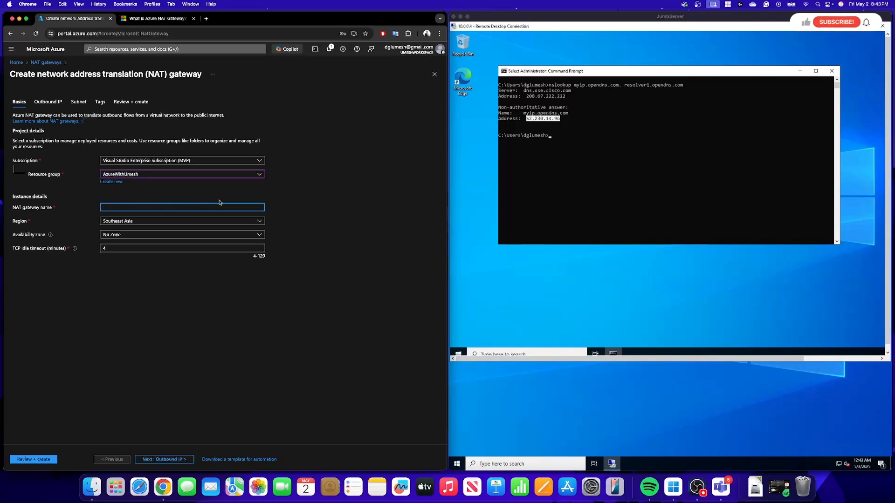
{"action": "type", "text": "Demo"}
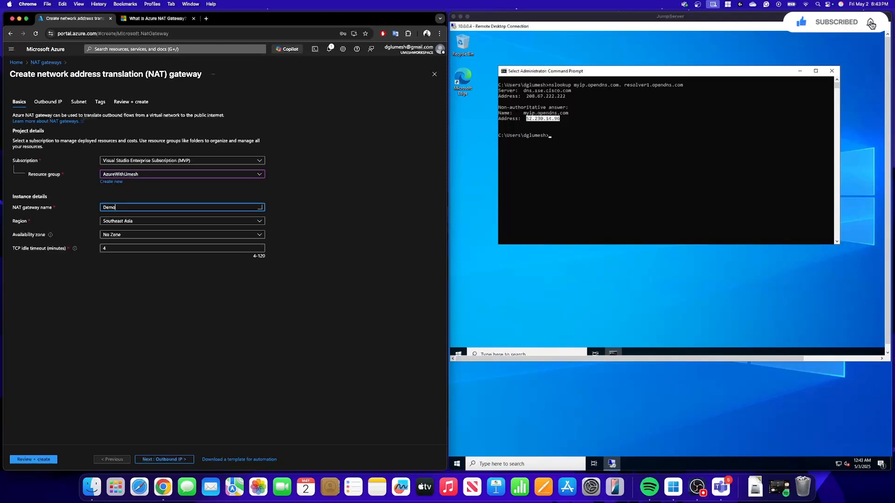
{"action": "type", "text": "NATGW"}
{"action": "left_click", "coordinate": [107, 290]}
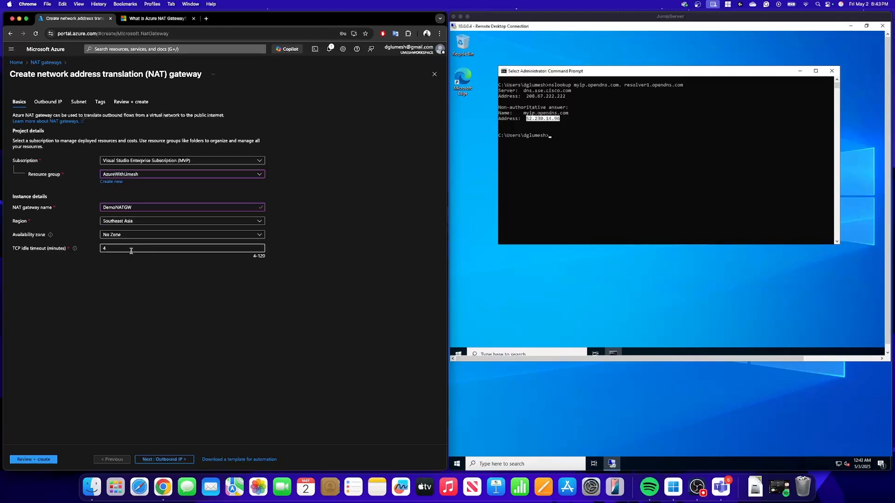
Step: Review the region, availability zone and TCP idle timeout, keeping Southeast Asia, No Zone and 4 minutes, and continue to the outbound IP settings
{"action": "left_click", "coordinate": [176, 221]}
{"action": "left_click", "coordinate": [296, 234]}
{"action": "left_click", "coordinate": [124, 235]}
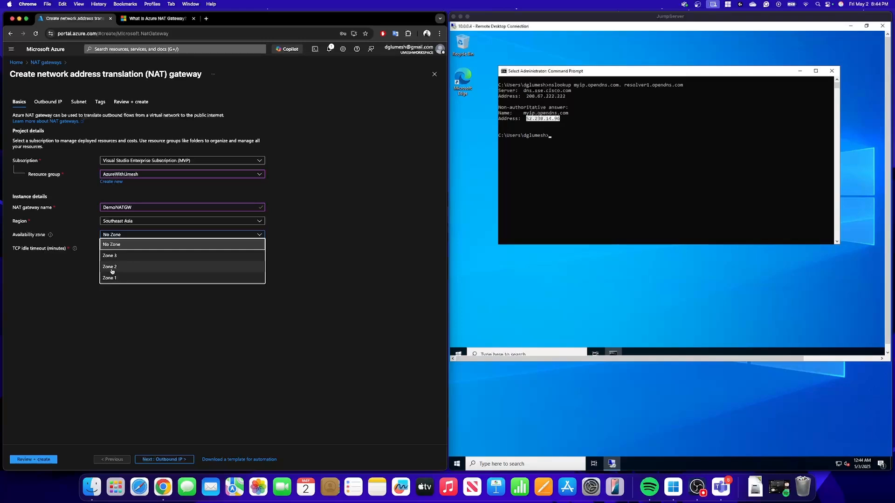
{"action": "left_click", "coordinate": [303, 247]}
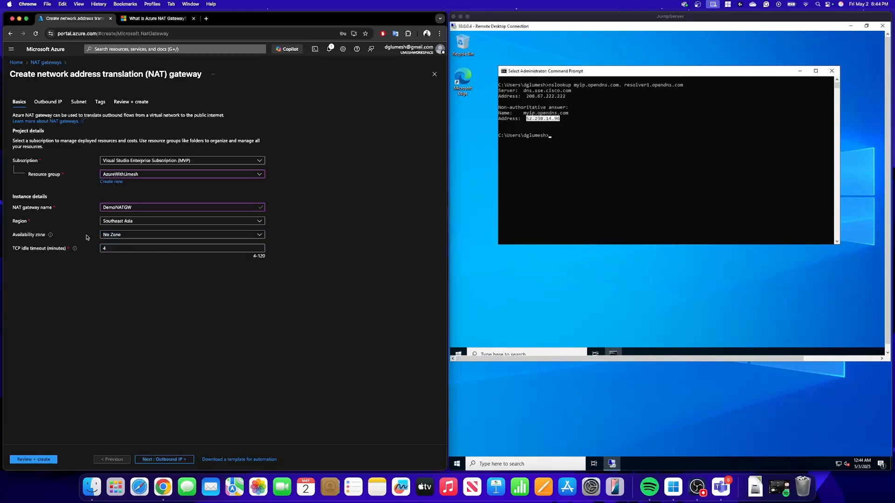
{"action": "left_click", "coordinate": [113, 236]}
{"action": "left_click", "coordinate": [293, 258]}
{"action": "left_click_drag", "start_coordinate": [13, 249], "coordinate": [61, 254]}
{"action": "left_click", "coordinate": [95, 286]}
{"action": "left_click", "coordinate": [176, 463]}
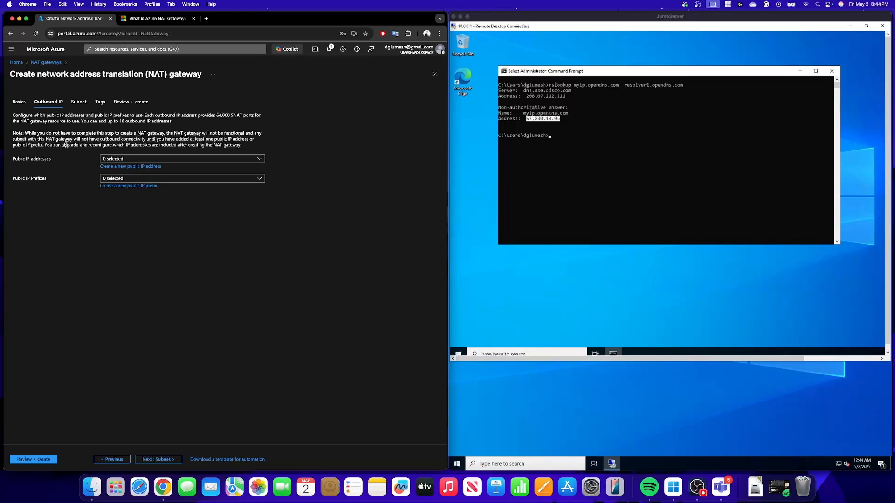
Step: Review the available public IP addresses, select the DemoNATGW (30) public IP prefix for outbound connectivity, and continue to the subnet settings
{"action": "left_click", "coordinate": [112, 159]}
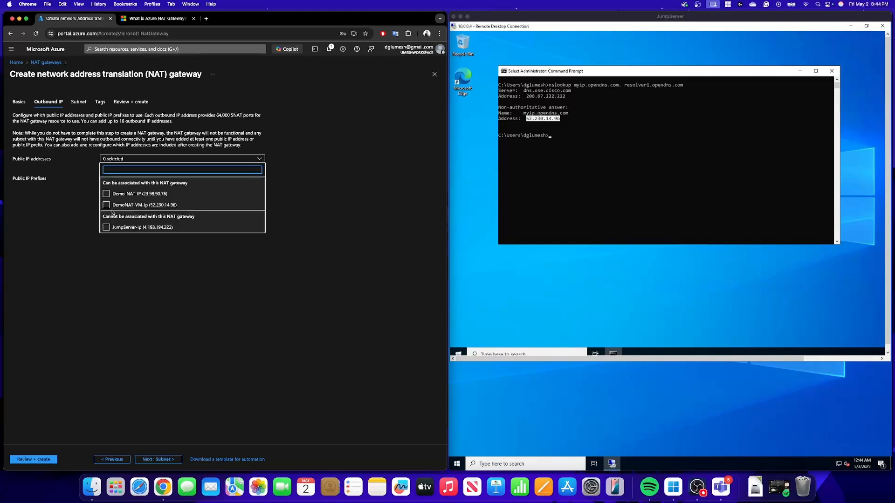
{"action": "left_click", "coordinate": [140, 273]}
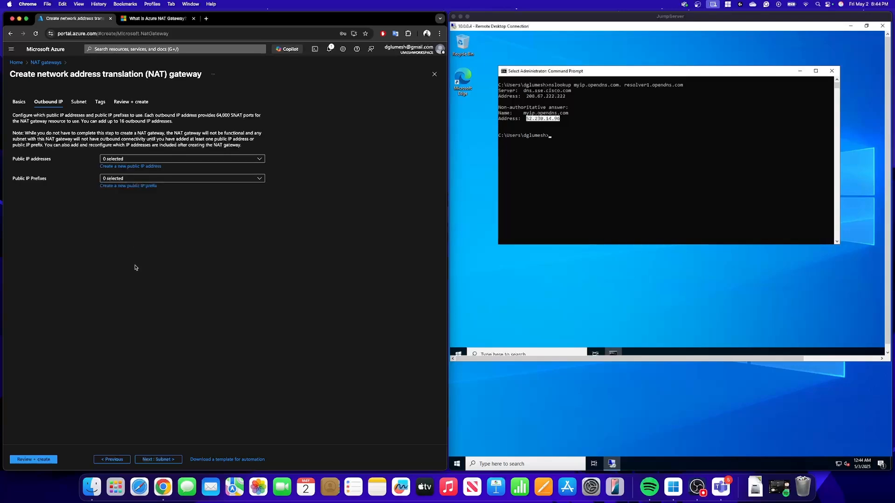
{"action": "left_click", "coordinate": [111, 180]}
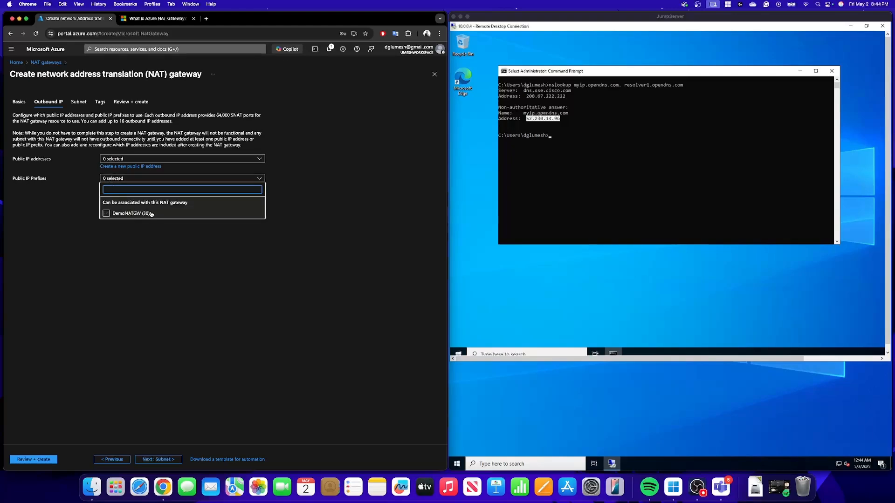
{"action": "left_click", "coordinate": [132, 252]}
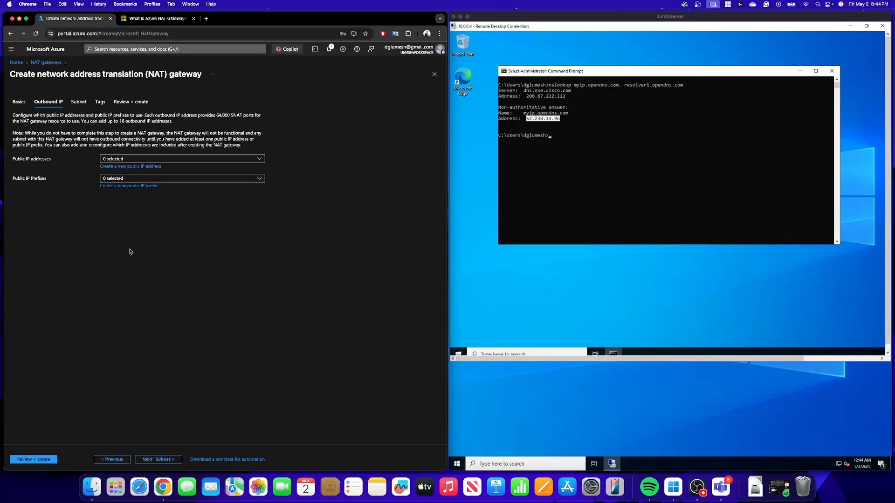
{"action": "left_click", "coordinate": [121, 180]}
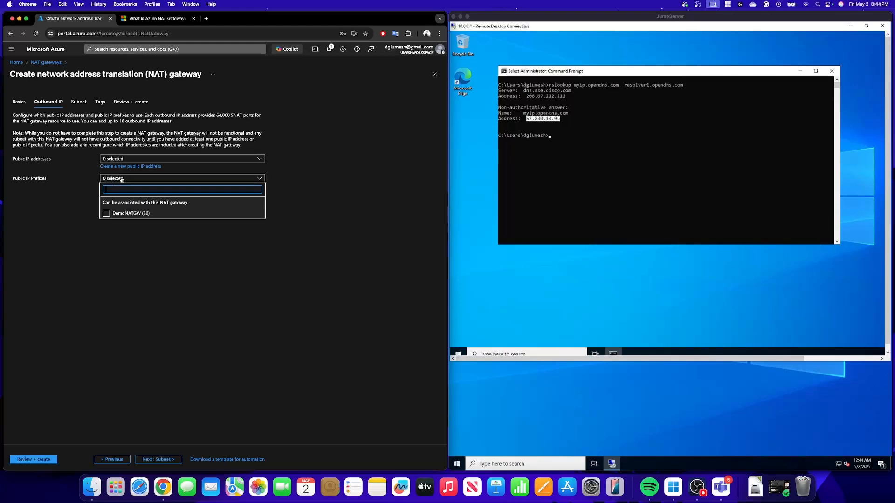
{"action": "left_click", "coordinate": [106, 214]}
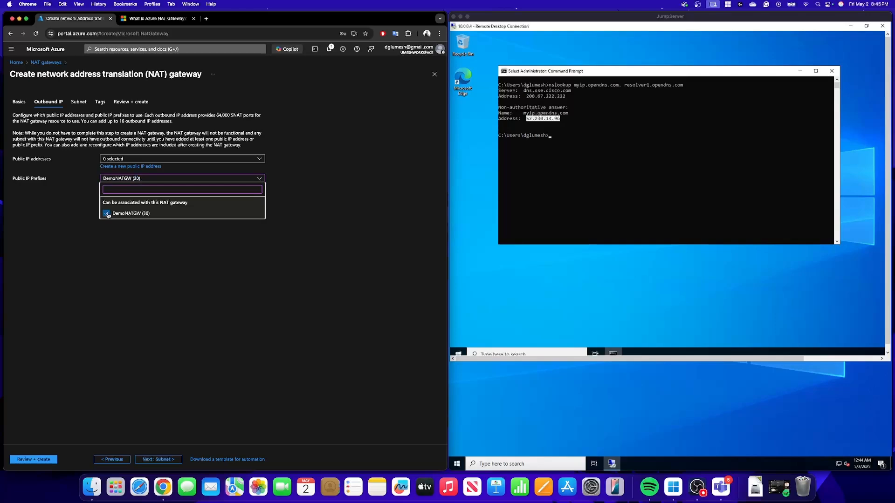
{"action": "left_click", "coordinate": [138, 242]}
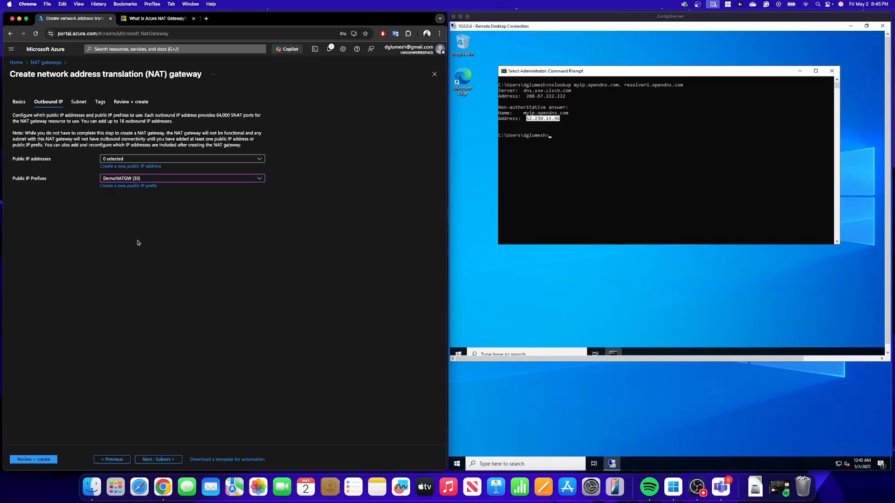
{"action": "left_click", "coordinate": [158, 459]}
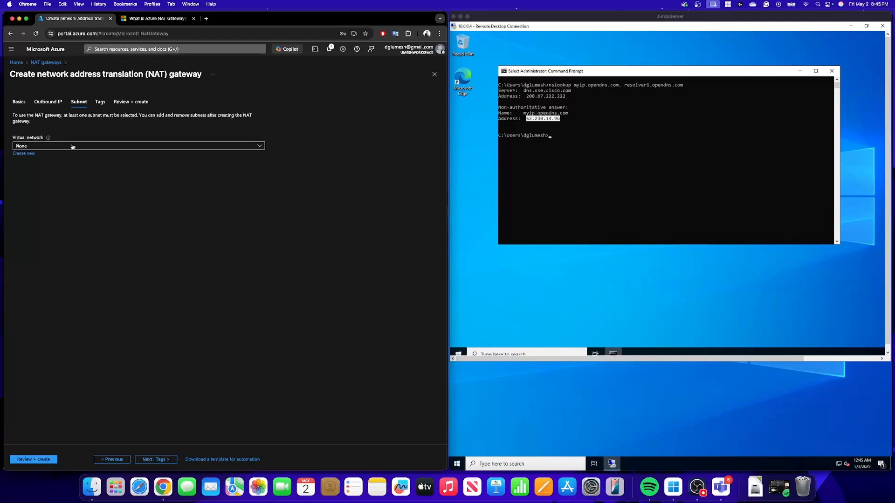
Step: Open the AzureWithUmesh resource group in a separate browser tab, check its virtual network, and return to the NAT gateway form
{"action": "left_click_drag", "start_coordinate": [143, 75], "coordinate": [198, 75]}
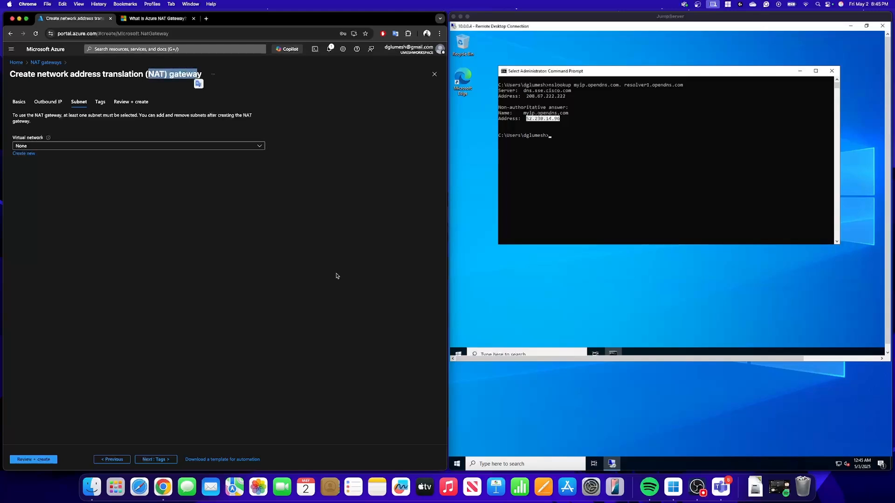
{"action": "left_click", "coordinate": [46, 62], "text": "super"}
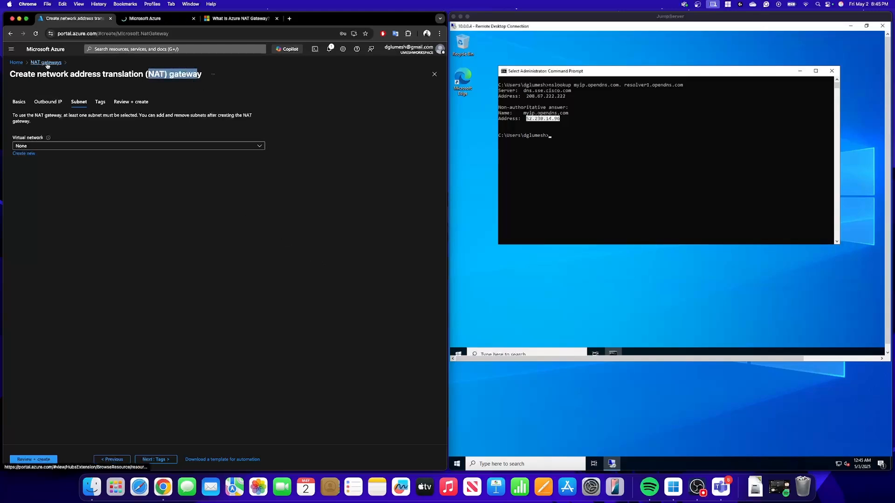
{"action": "middle_click", "coordinate": [20, 63]}
{"action": "middle_click", "coordinate": [153, 20]}
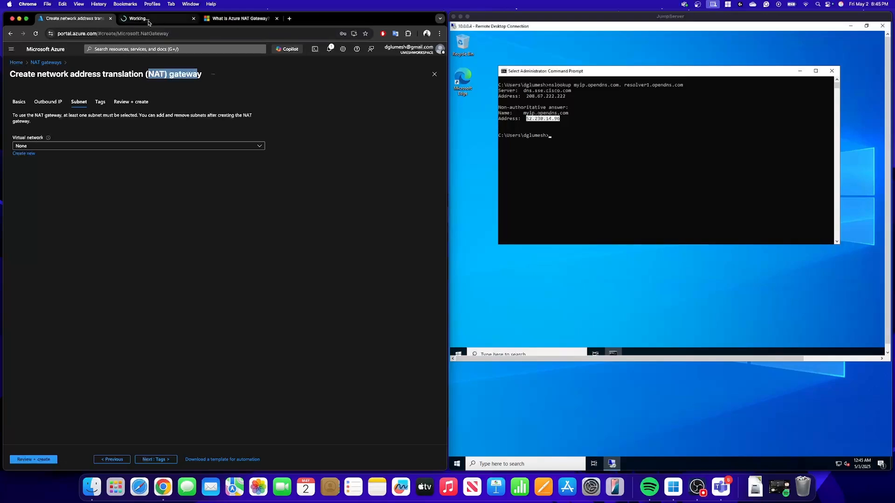
{"action": "left_click", "coordinate": [152, 19]}
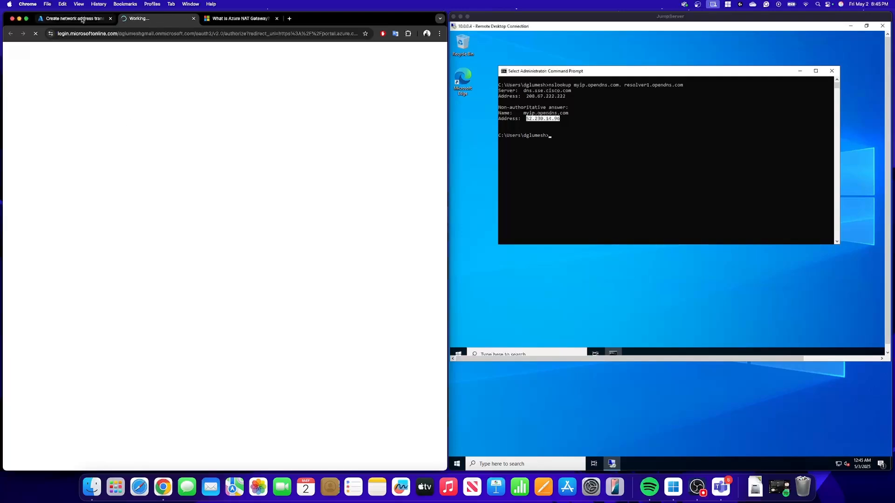
{"action": "left_click", "coordinate": [79, 21]}
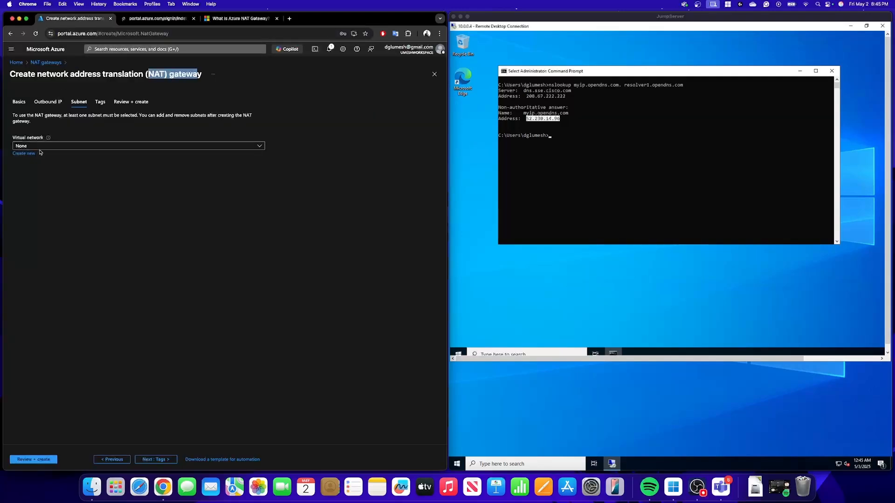
{"action": "left_click", "coordinate": [143, 20]}
{"action": "left_click", "coordinate": [98, 179]}
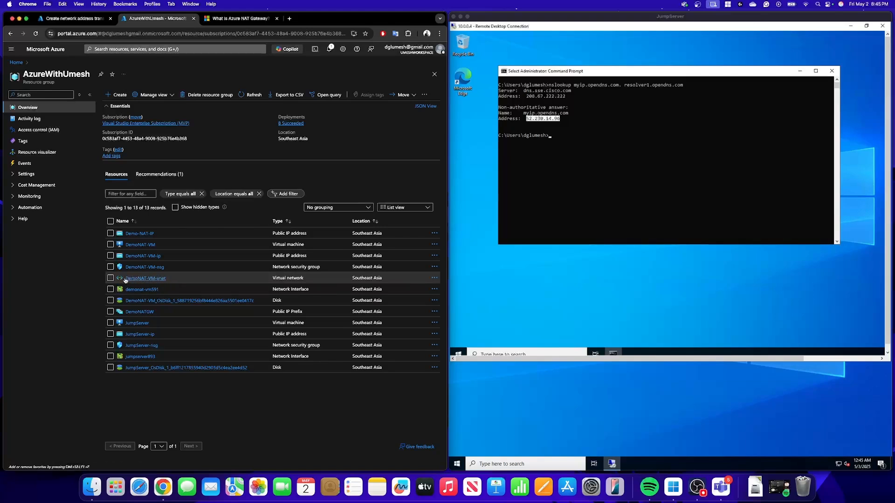
{"action": "left_click", "coordinate": [70, 19]}
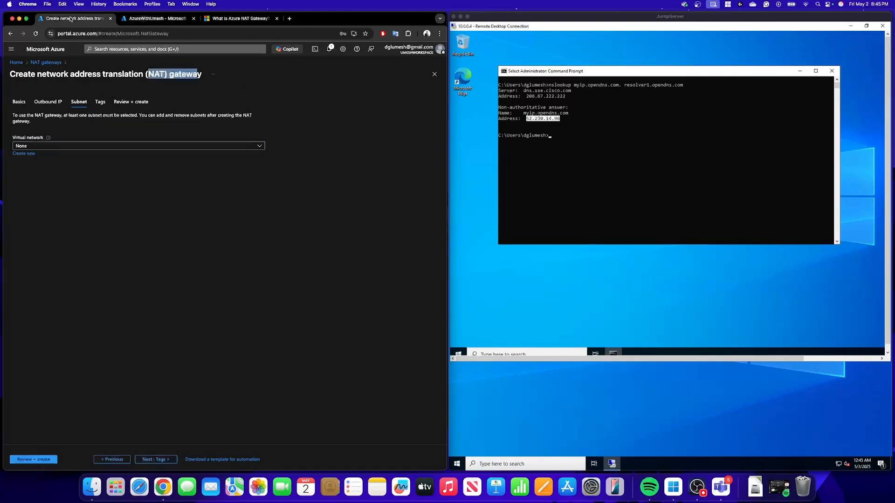
Step: Associate the NAT gateway with the default subnet of DemoNAT-VM-vnet, then validate the configuration and create the gateway
{"action": "left_click", "coordinate": [41, 146]}
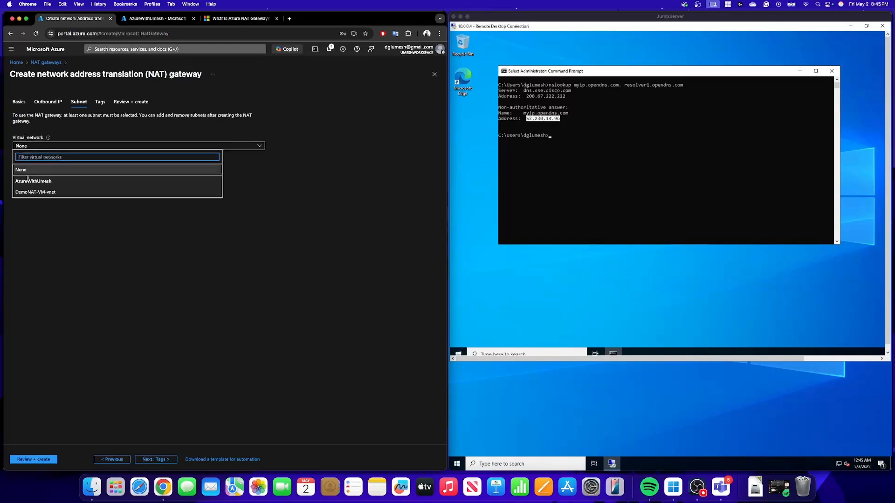
{"action": "left_click", "coordinate": [36, 192]}
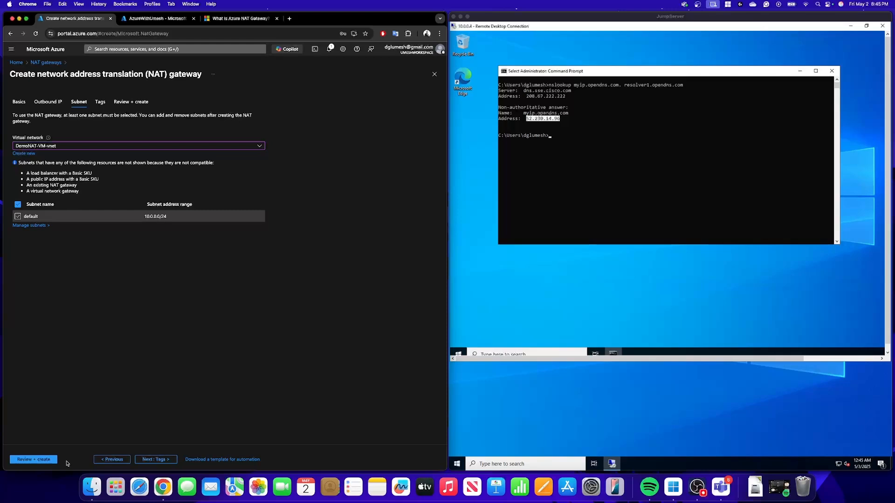
{"action": "left_click", "coordinate": [40, 460]}
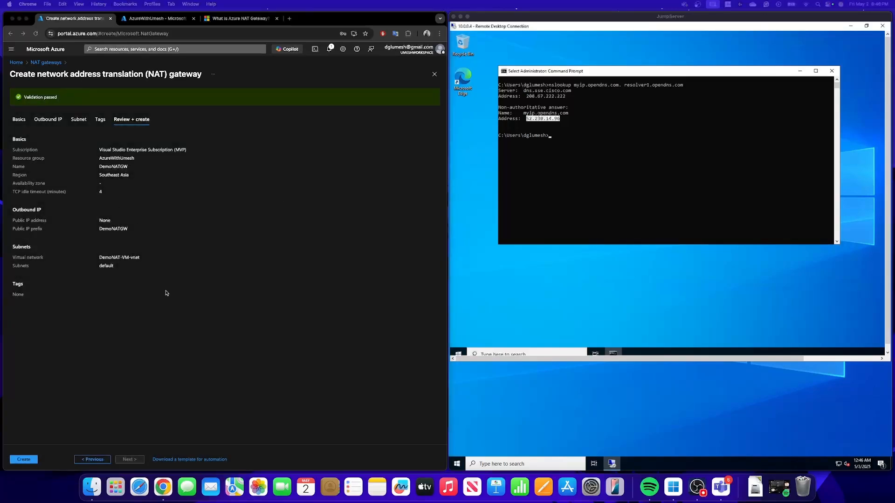
{"action": "left_click", "coordinate": [22, 463]}
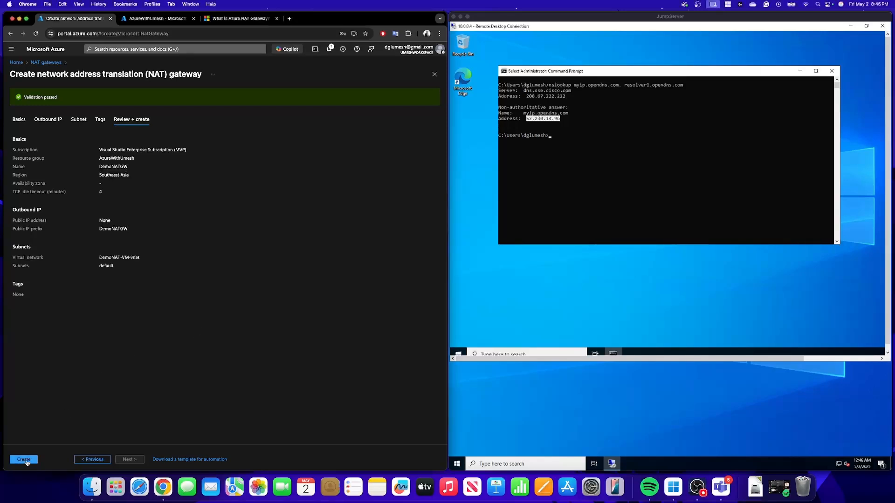
{"action": "left_click", "coordinate": [24, 460]}
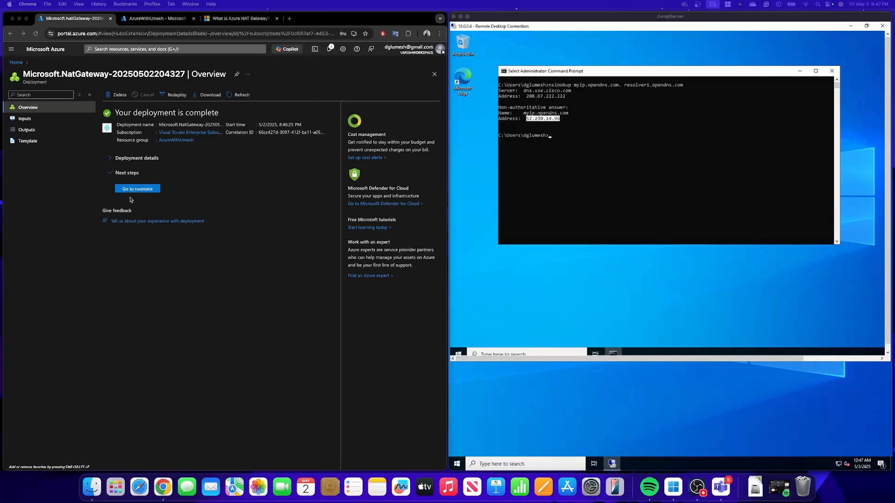
Step: Open the deployed DemoNATGW resource and check its overview
{"action": "left_click", "coordinate": [150, 214]}
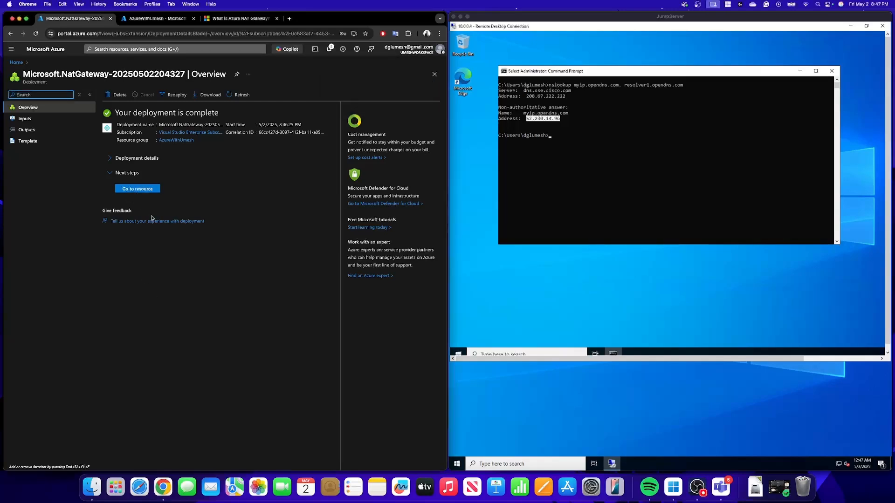
{"action": "left_click", "coordinate": [140, 188]}
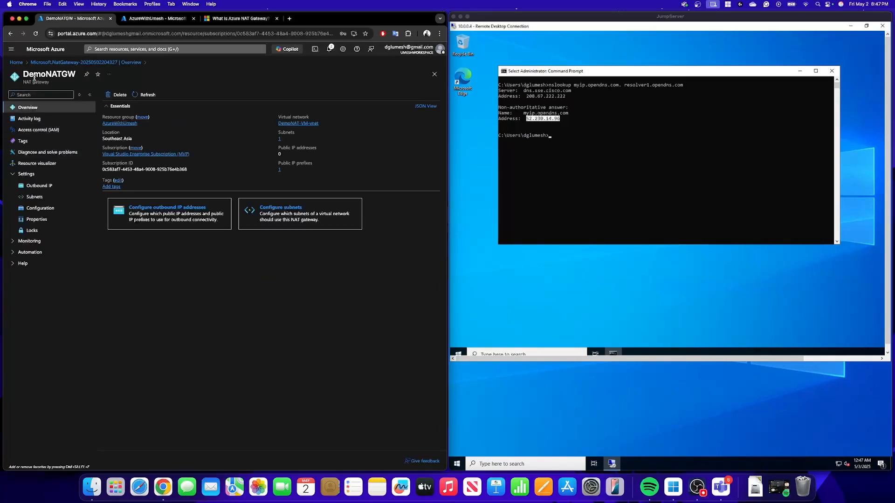
{"action": "left_click_drag", "start_coordinate": [22, 74], "coordinate": [77, 75]}
{"action": "left_click", "coordinate": [234, 357]}
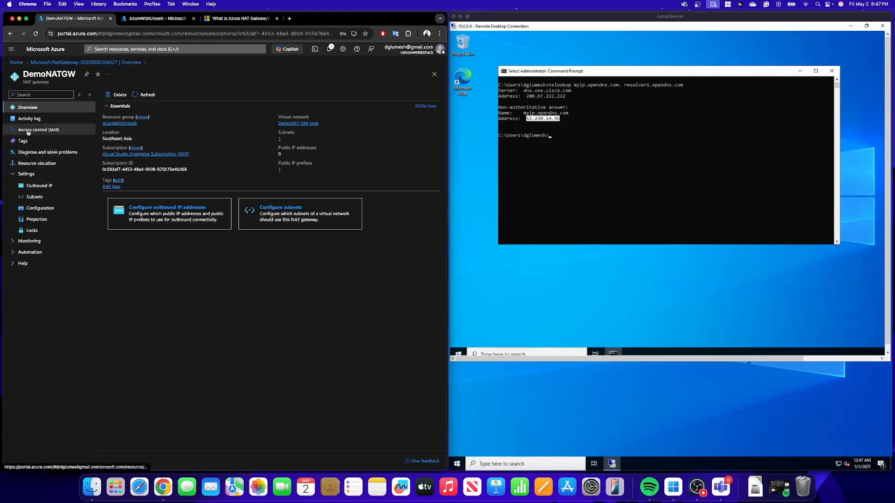
Step: Examine the outbound IP settings of DemoNATGW, including its public IP prefix and the edit options for addresses and prefixes, without changing them
{"action": "left_click", "coordinate": [43, 187]}
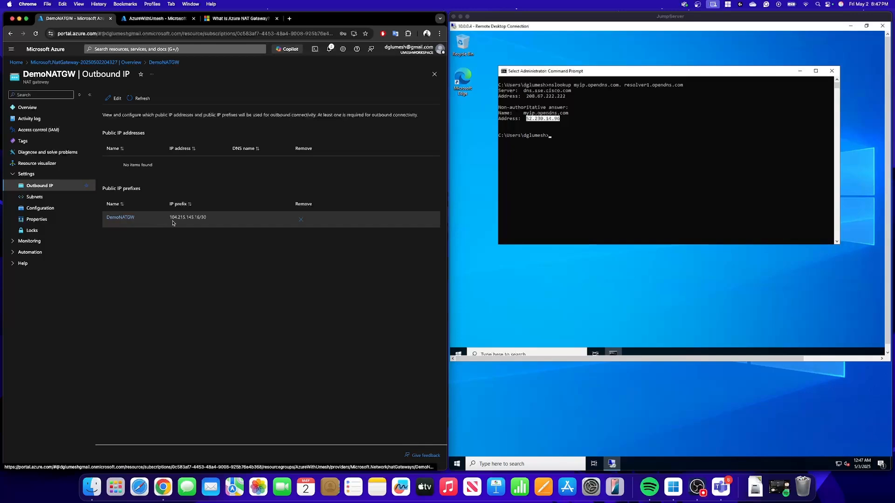
{"action": "left_click_drag", "start_coordinate": [170, 219], "coordinate": [211, 220]}
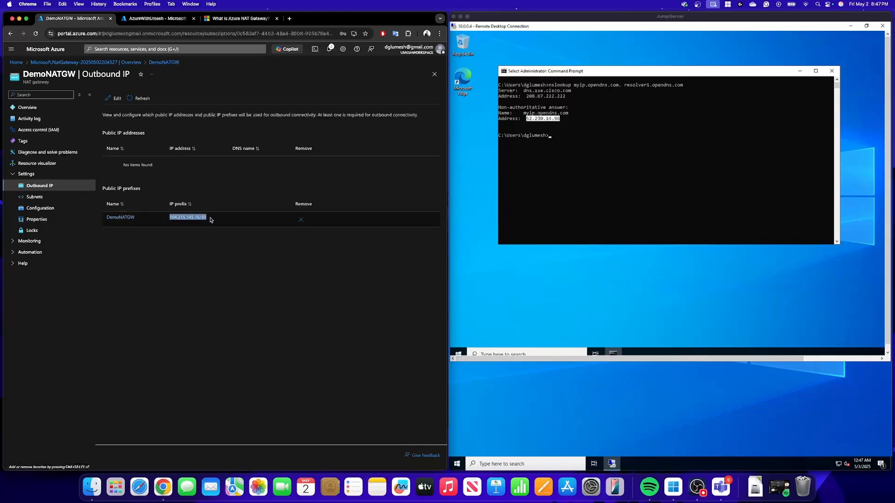
{"action": "left_click", "coordinate": [225, 302]}
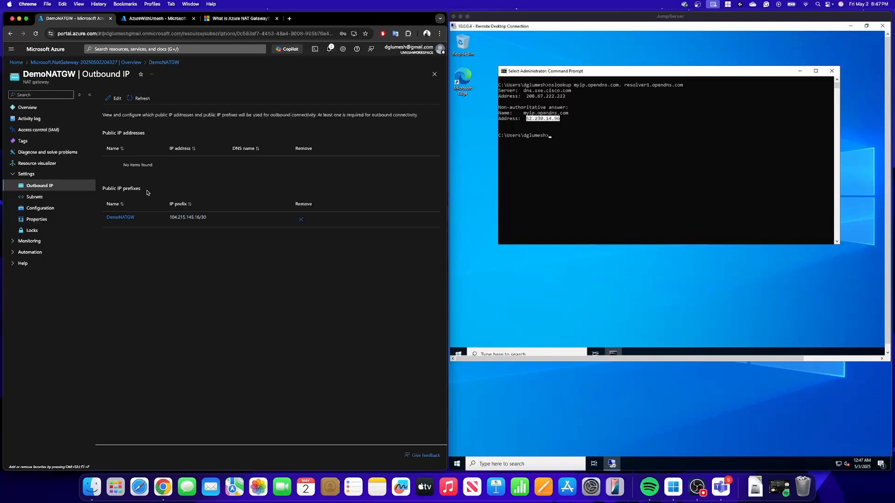
{"action": "left_click_drag", "start_coordinate": [140, 189], "coordinate": [104, 186]}
{"action": "left_click", "coordinate": [135, 242]}
{"action": "left_click", "coordinate": [114, 98]}
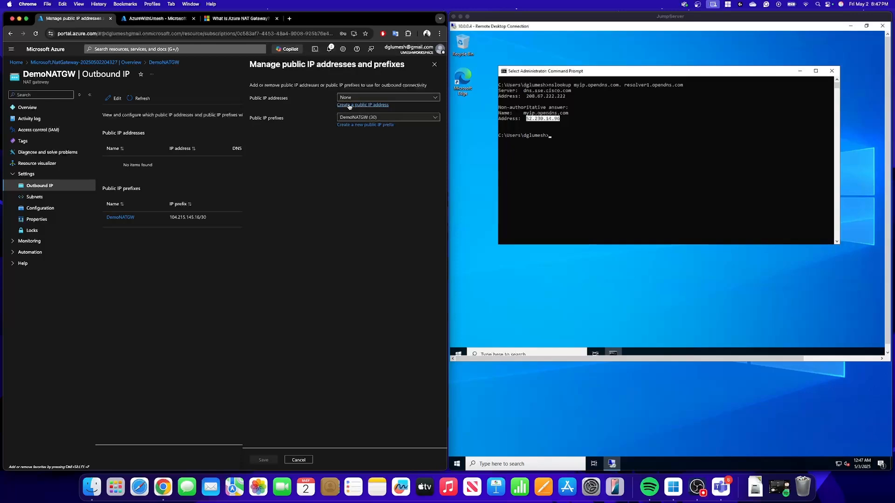
{"action": "left_click_drag", "start_coordinate": [251, 121], "coordinate": [283, 120]}
{"action": "left_click", "coordinate": [434, 64]}
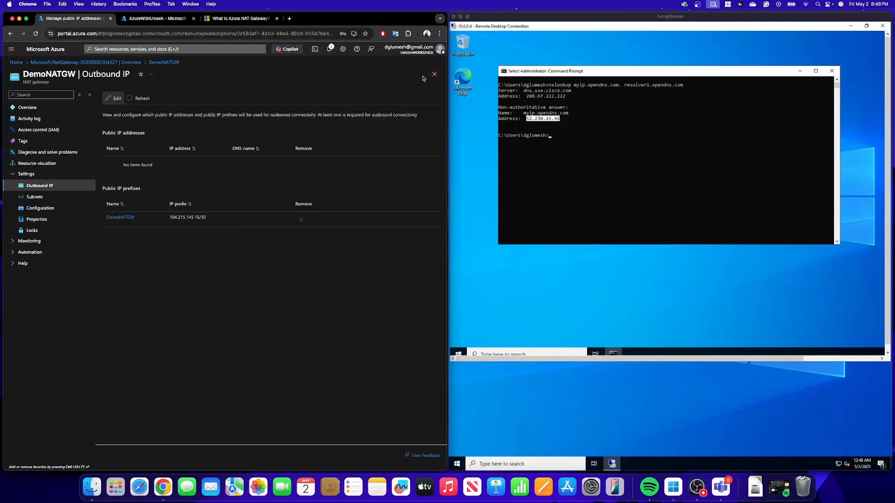
Step: Examine the subnet settings of DemoNATGW and the virtual networks available for association, keeping DemoNAT-VM-vnet
{"action": "left_click", "coordinate": [52, 197]}
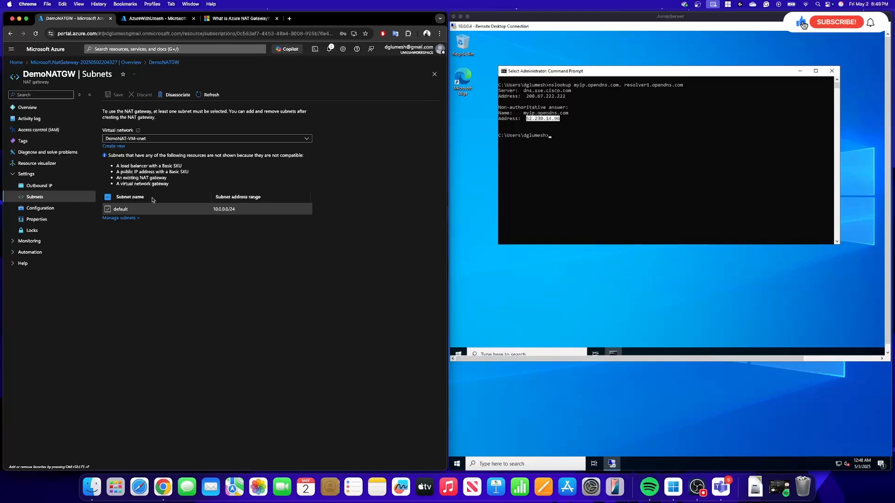
{"action": "left_click", "coordinate": [170, 139]}
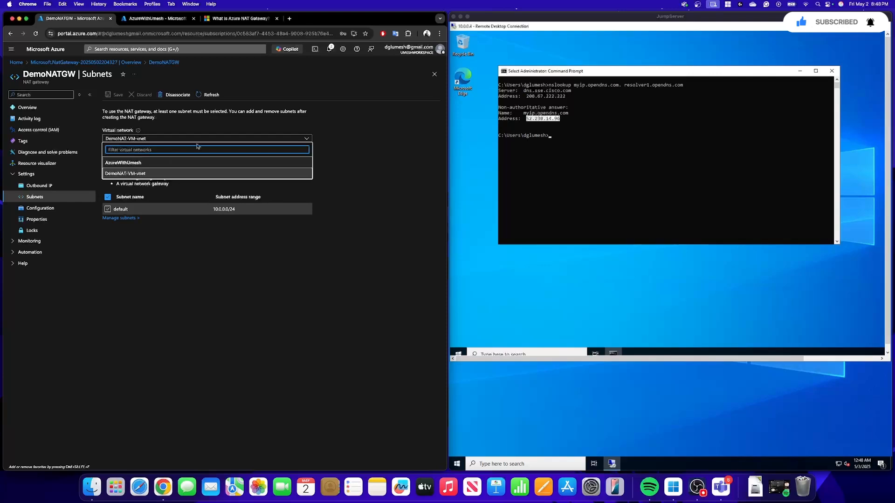
{"action": "left_click", "coordinate": [212, 285]}
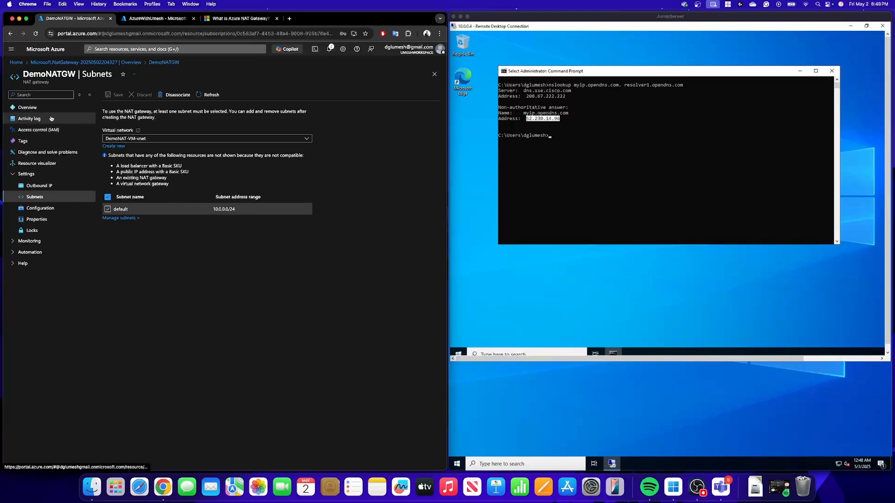
Step: Return to the DemoNATGW overview, then refresh the resource list of the AzureWithUmesh resource group
{"action": "left_click", "coordinate": [40, 107]}
{"action": "left_click", "coordinate": [148, 18]}
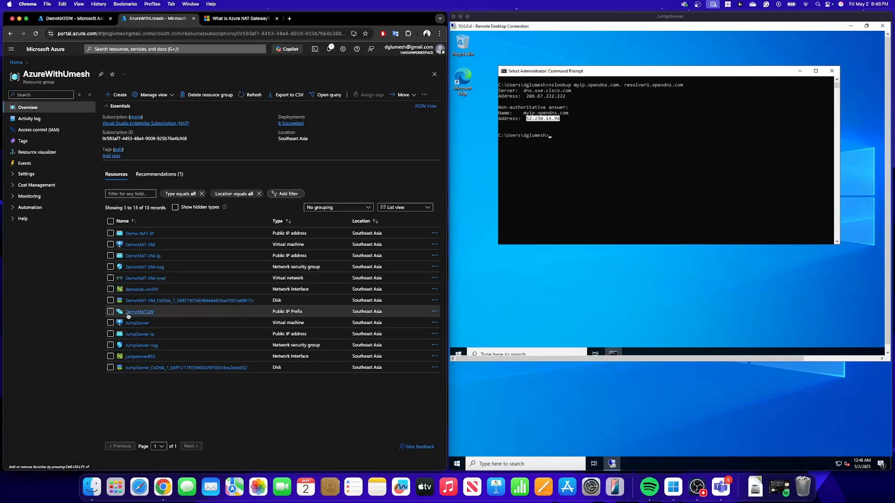
{"action": "left_click", "coordinate": [248, 94]}
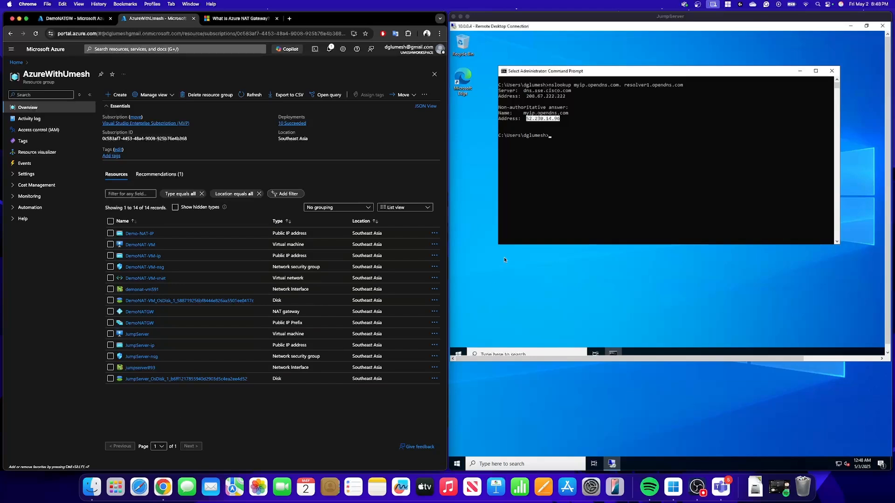
Step: Rerun nslookup myip.opendns.com. resolver1.opendns.com in the VM's Command Prompt and compare the returned public address with the earlier one
{"action": "left_click", "coordinate": [597, 75]}
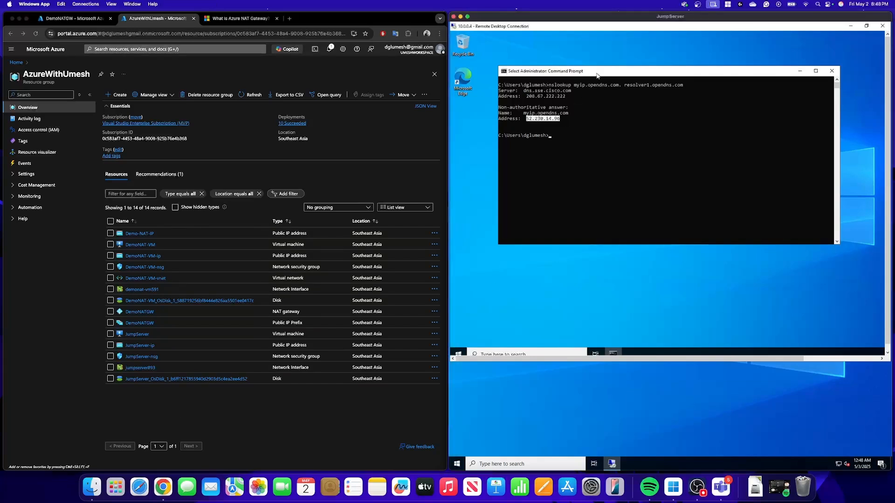
{"action": "key", "text": "Up"}
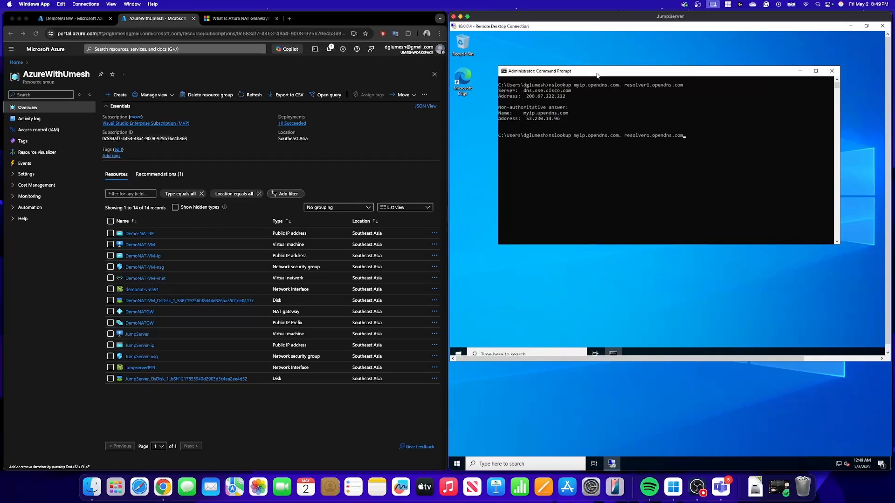
{"action": "key", "text": "Return"}
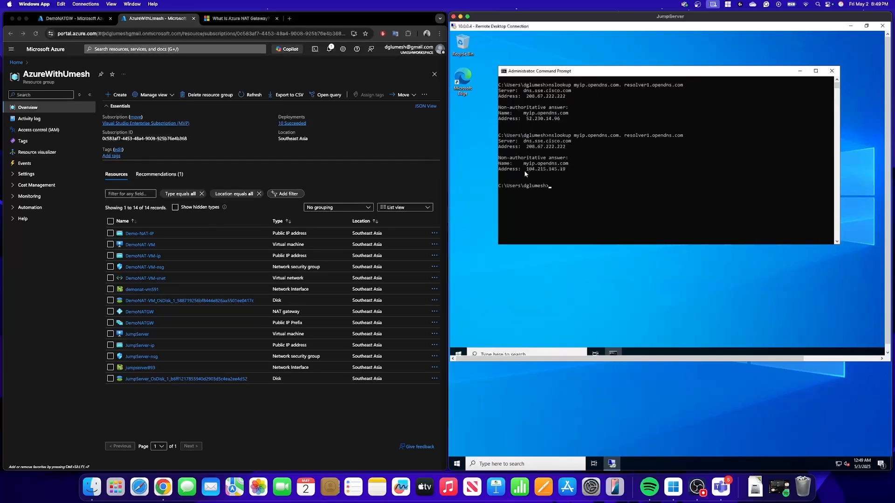
{"action": "left_click_drag", "start_coordinate": [570, 171], "coordinate": [564, 170]}
{"action": "left_click_drag", "start_coordinate": [552, 118], "coordinate": [561, 116]}
{"action": "left_click_drag", "start_coordinate": [557, 170], "coordinate": [566, 171]}
Step: Open the DemoNATGW public IP prefix from the resource group and check its IP prefix range against the VM's outbound address
{"action": "left_click", "coordinate": [54, 297]}
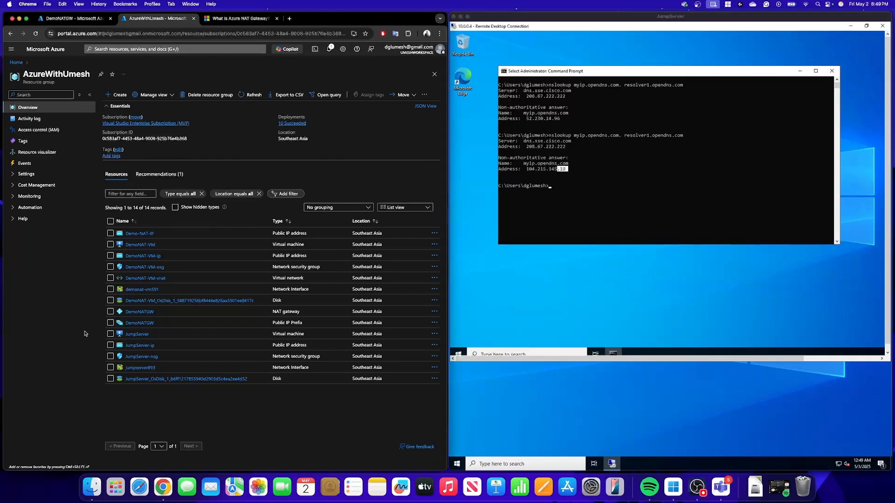
{"action": "left_click", "coordinate": [138, 323]}
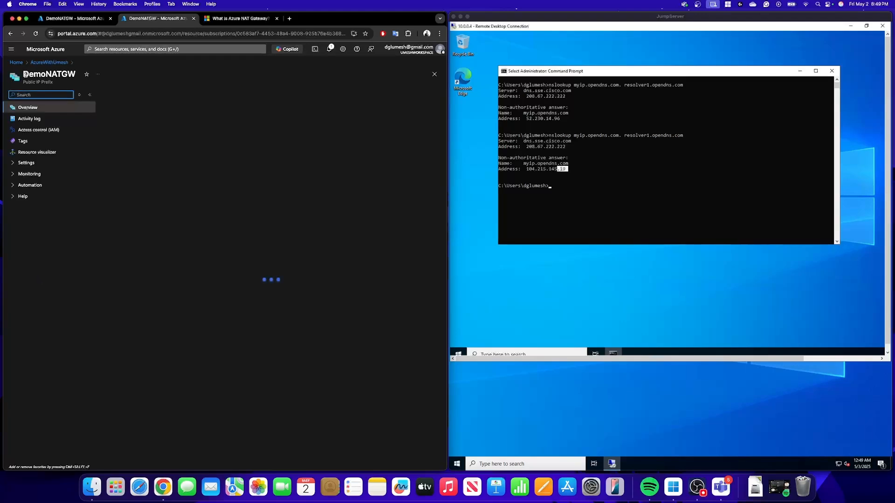
{"action": "left_click_drag", "start_coordinate": [24, 74], "coordinate": [76, 75]}
{"action": "left_click_drag", "start_coordinate": [278, 139], "coordinate": [318, 138]}
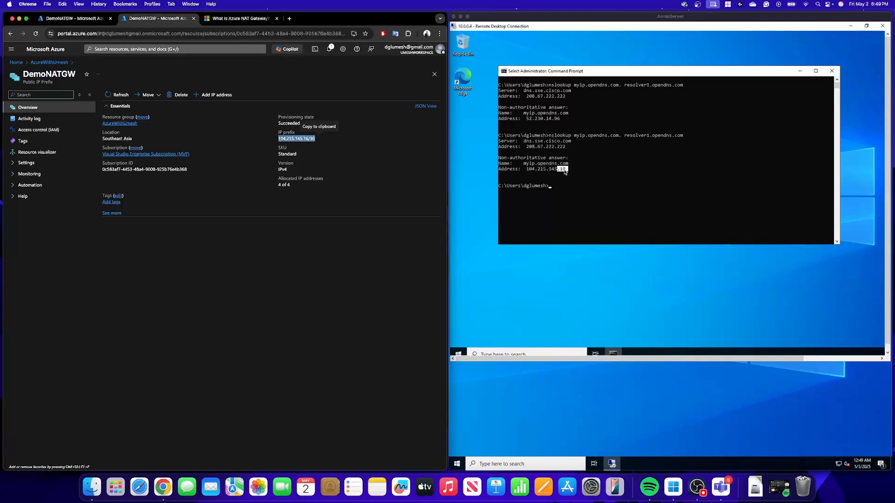
{"action": "left_click", "coordinate": [282, 140]}
{"action": "left_click_drag", "start_coordinate": [277, 140], "coordinate": [312, 136]}
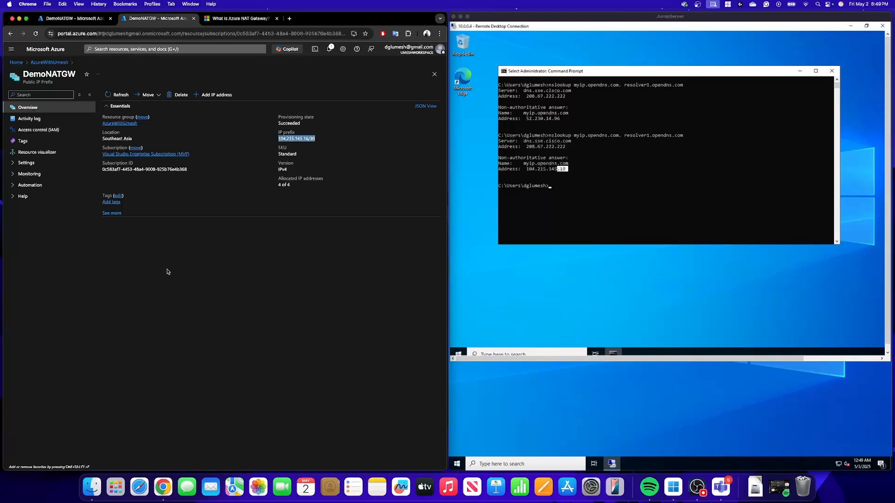
Step: Return to the AzureWithUmesh resource group, then bring up the "What is Azure NAT Gateway?" article with its architecture diagram
{"action": "left_click", "coordinate": [62, 63]}
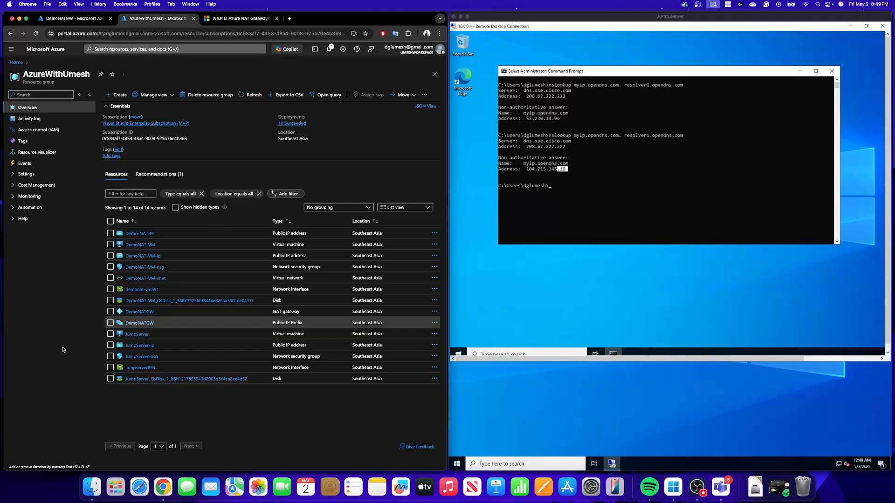
{"action": "left_click", "coordinate": [246, 18]}
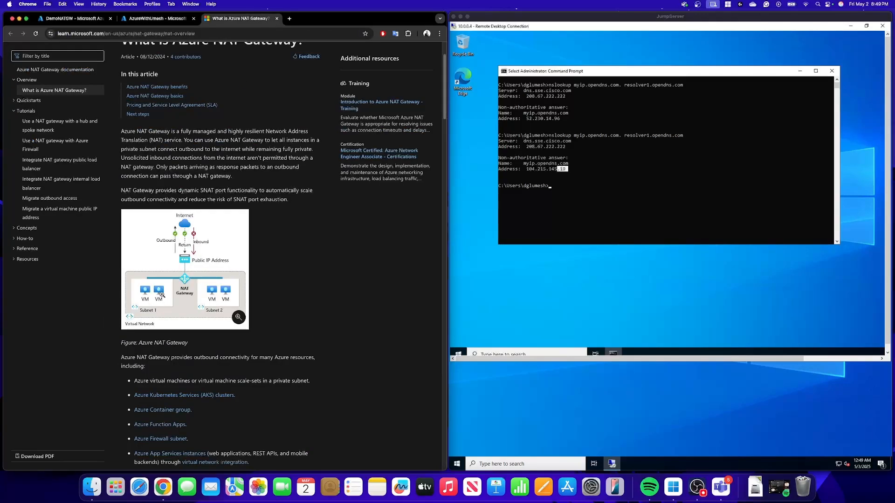